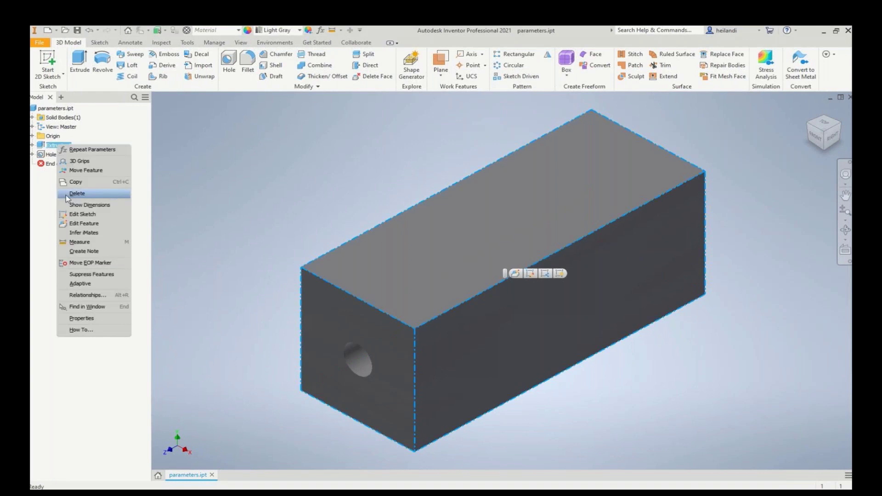
Show the dimensions of Extrusion1 in the model and display them as expressions.
{"action": "left_click", "coordinate": [69, 205]}
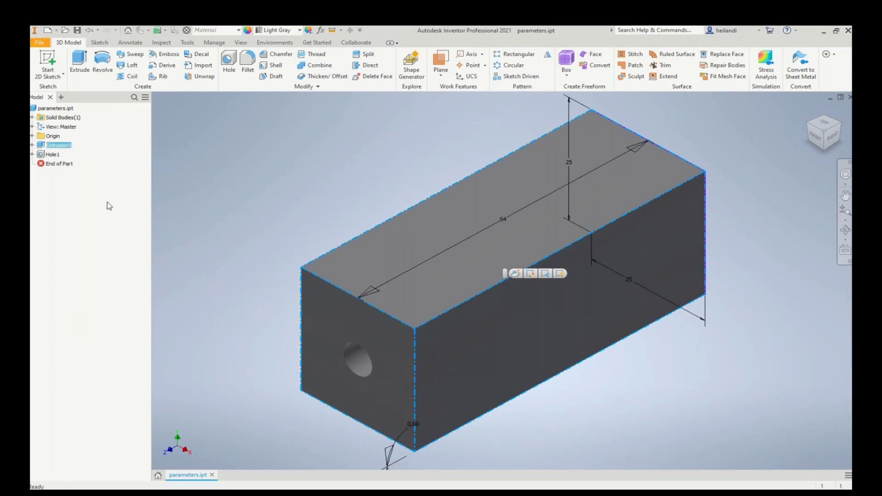
{"action": "right_click", "coordinate": [280, 197]}
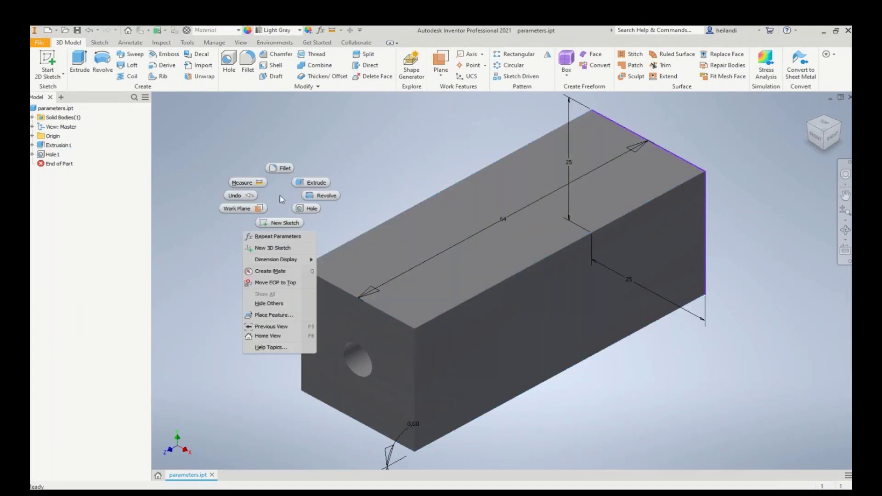
{"action": "mouse_move", "coordinate": [280, 260]}
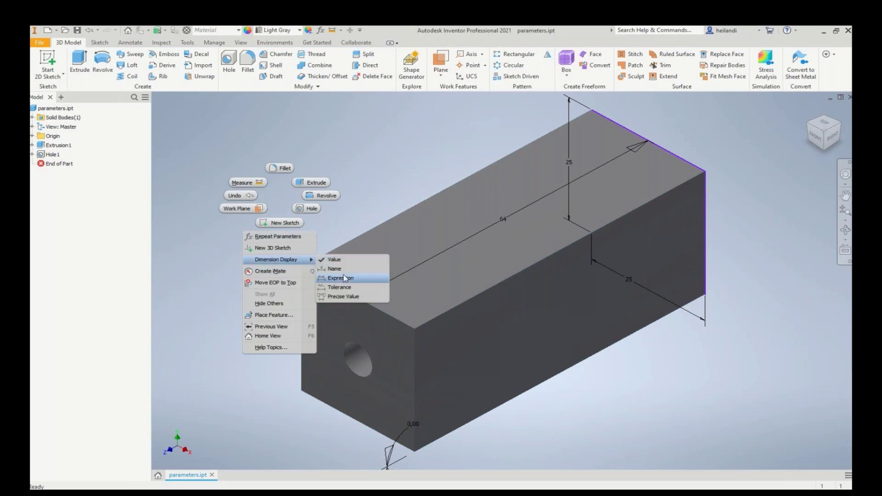
{"action": "left_click", "coordinate": [344, 277]}
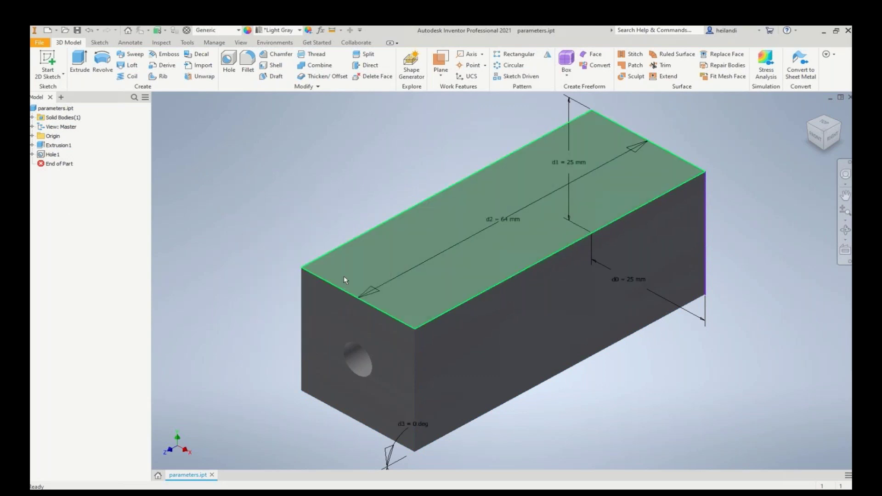
Rename the model parameters d0, d1 and d2 as side1, side2 and length.
{"action": "left_click", "coordinate": [320, 30]}
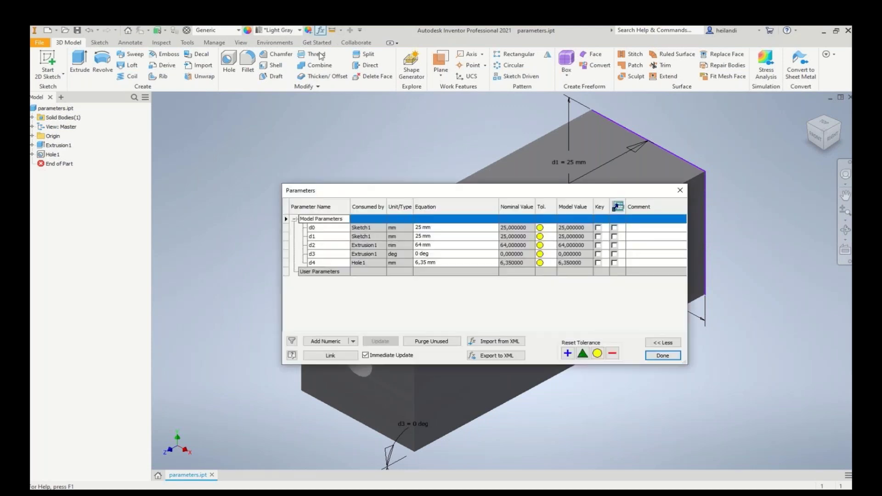
{"action": "left_click", "coordinate": [317, 228]}
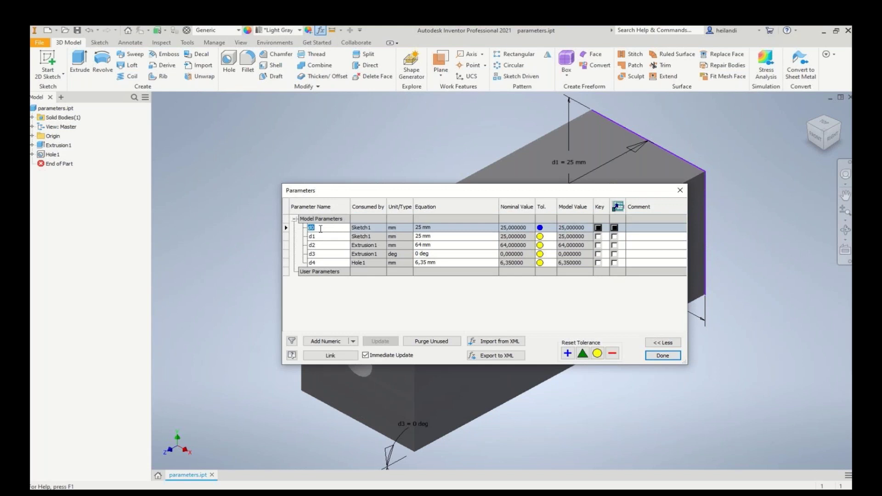
{"action": "type", "text": "side1"}
{"action": "left_click", "coordinate": [327, 237]}
{"action": "type", "text": "side2"}
{"action": "left_click", "coordinate": [327, 245]}
{"action": "type", "text": "length"}
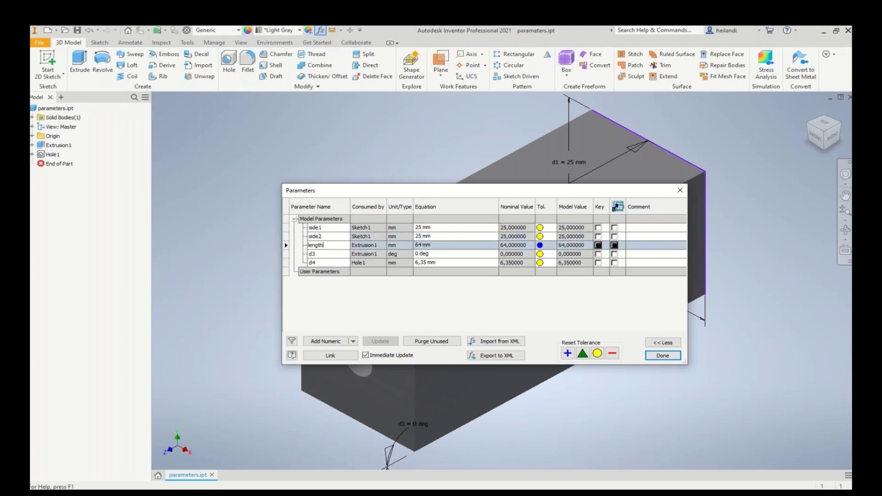
Rename the hole's parameter d4 as diameter.
{"action": "left_click", "coordinate": [321, 262]}
{"action": "type", "text": "diamter"}
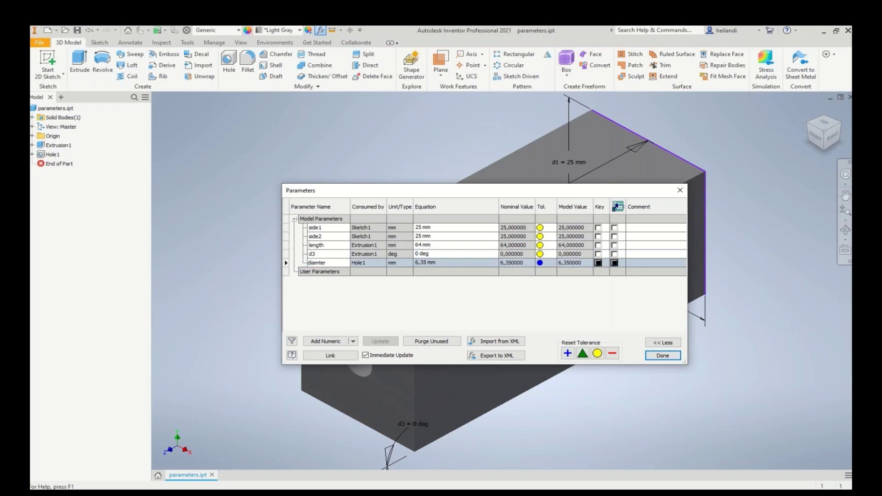
{"action": "key", "text": "BackSpace"}
{"action": "key", "text": "BackSpace"}
{"action": "key", "text": "BackSpace"}
{"action": "type", "text": "eter"}
Set the equation of side2 to side1 and finish editing the parameters.
{"action": "left_click", "coordinate": [433, 237]}
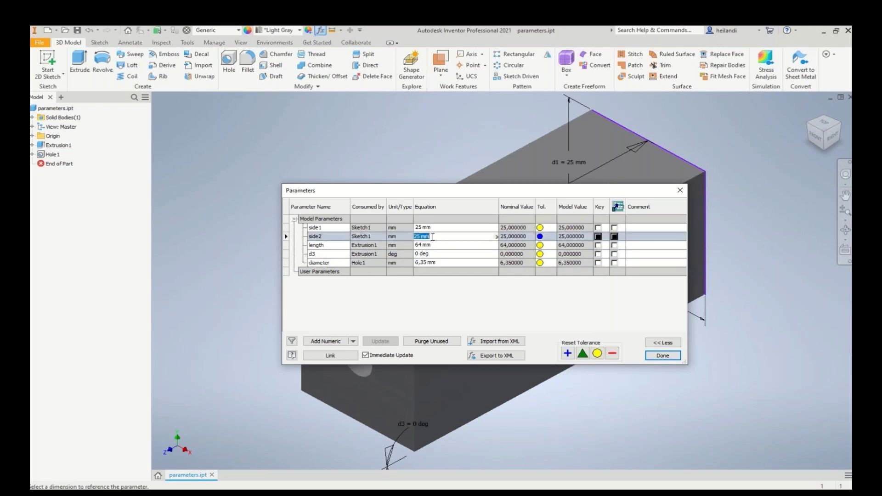
{"action": "type", "text": "side1"}
{"action": "left_click", "coordinate": [663, 355]}
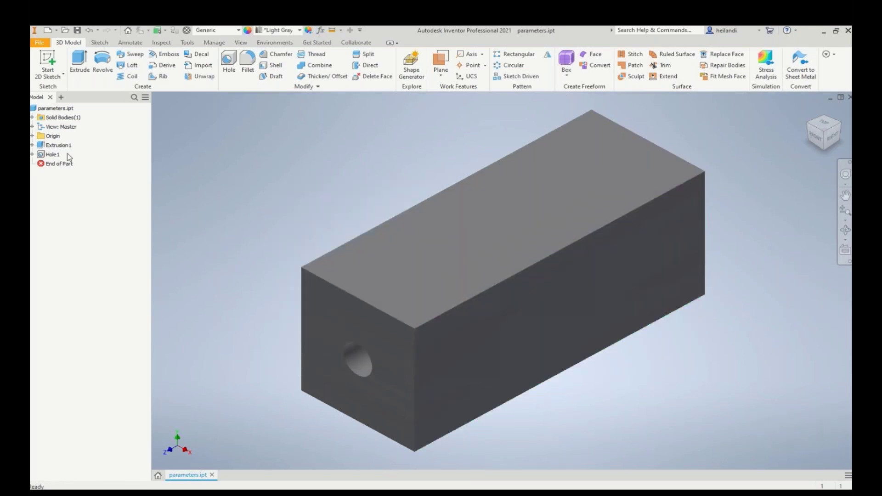
Show the dimensions of both Extrusion1 and Hole1 in the model.
{"action": "left_click", "coordinate": [65, 146]}
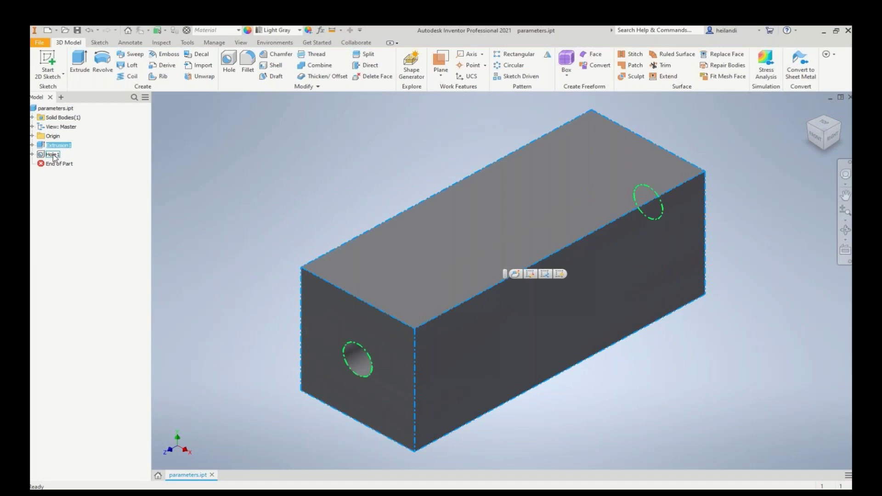
{"action": "left_click", "coordinate": [53, 155], "text": "ctrl"}
{"action": "right_click", "coordinate": [52, 154]}
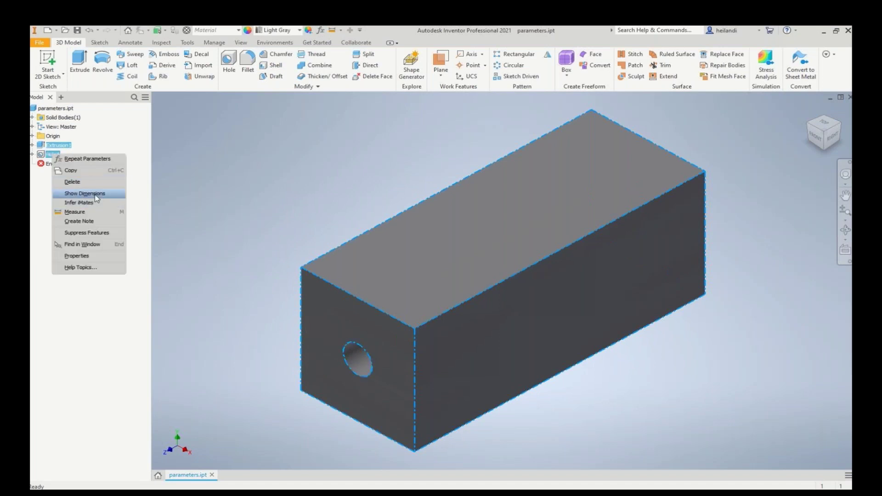
{"action": "left_click", "coordinate": [95, 197]}
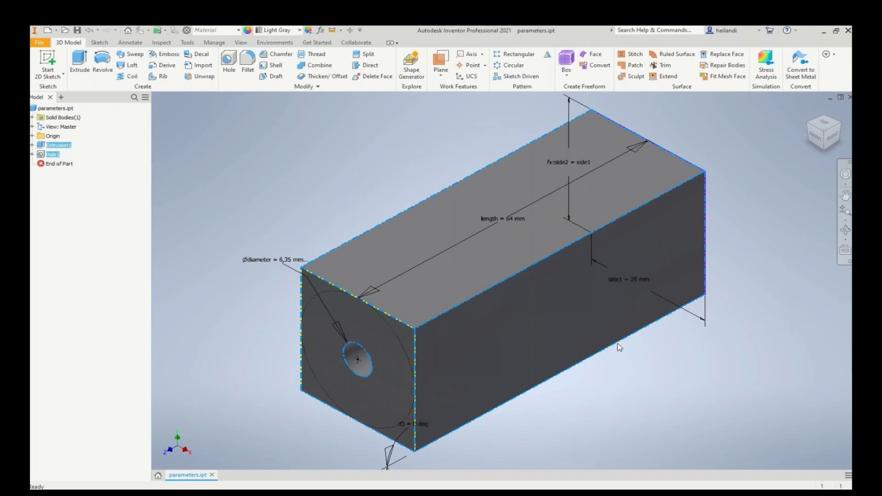
{"action": "left_click", "coordinate": [308, 170]}
Set the equation of the length parameter to side1*3 and finish editing the parameters.
{"action": "left_click", "coordinate": [320, 30]}
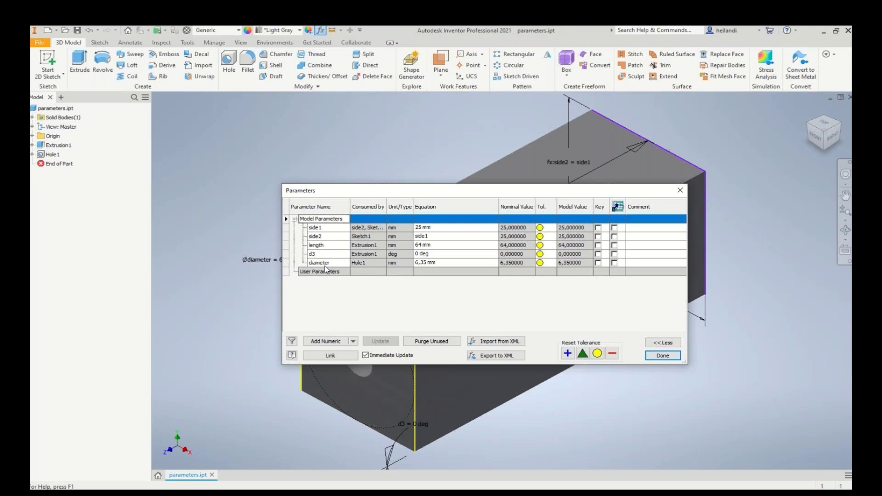
{"action": "left_click", "coordinate": [424, 246]}
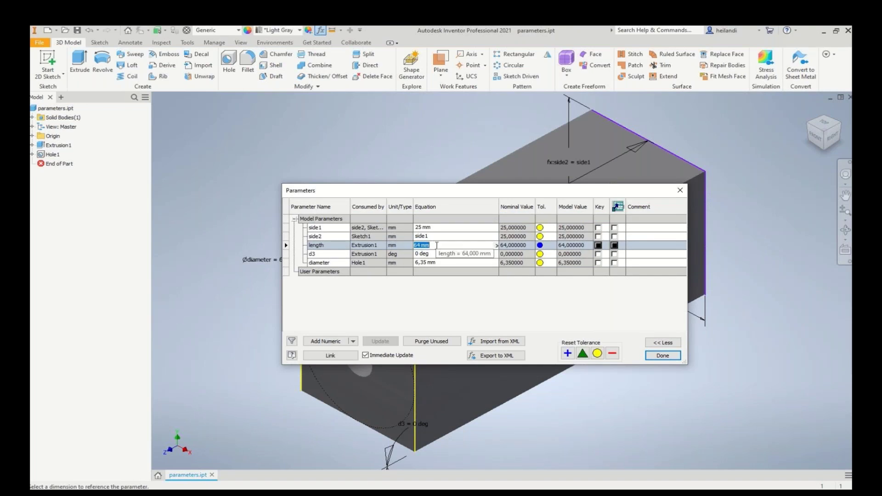
{"action": "type", "text": "side1*3"}
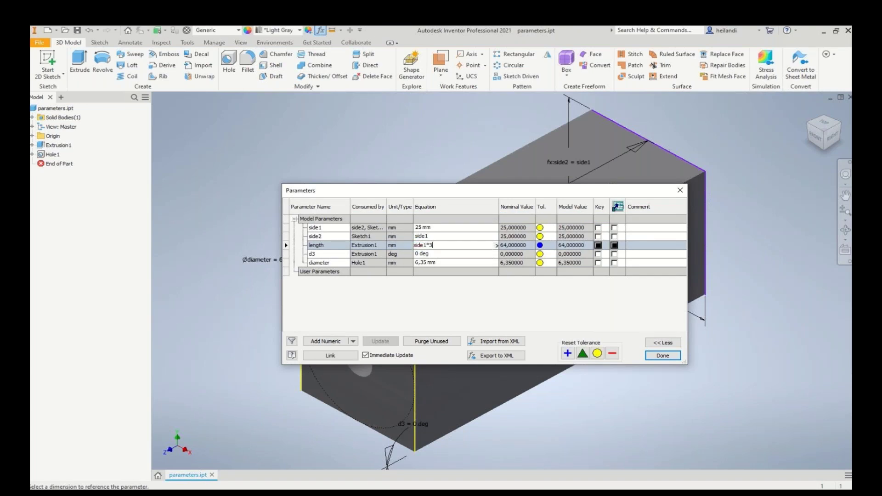
{"action": "left_click", "coordinate": [663, 356]}
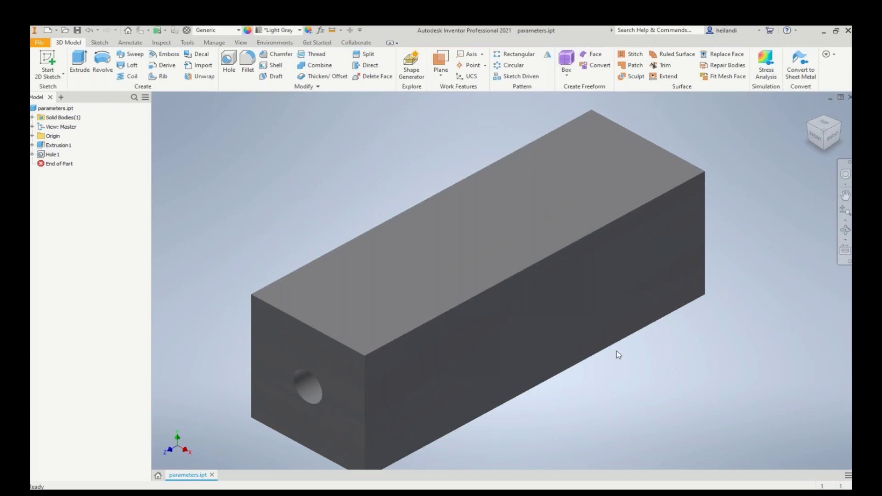
Open Extrusion1 for editing to check the expression used for its distance, and close it without changes.
{"action": "left_click", "coordinate": [58, 146]}
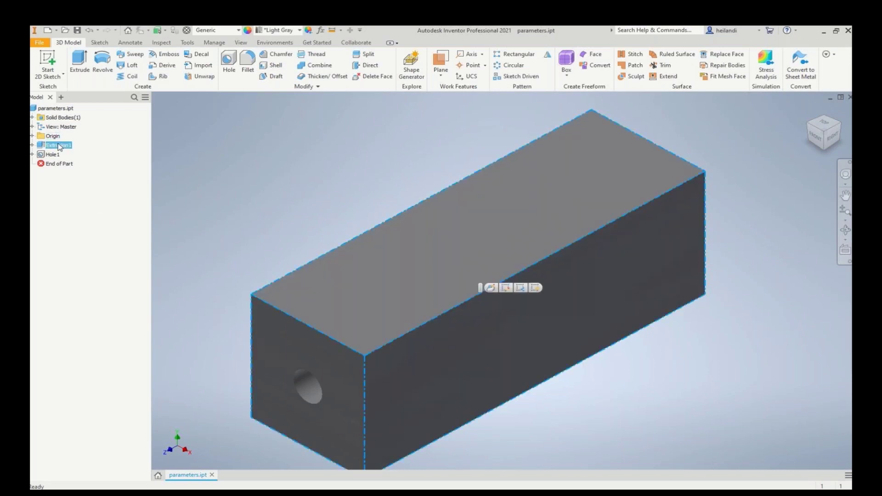
{"action": "right_click", "coordinate": [59, 146]}
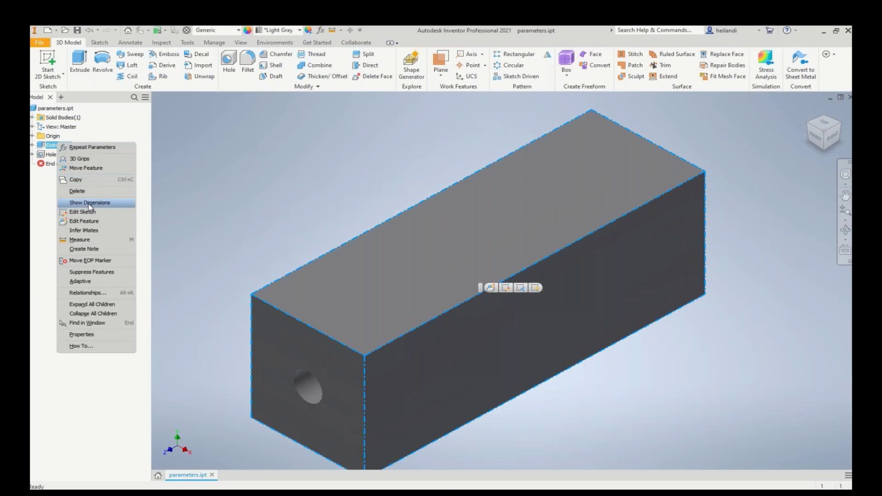
{"action": "left_click", "coordinate": [86, 221]}
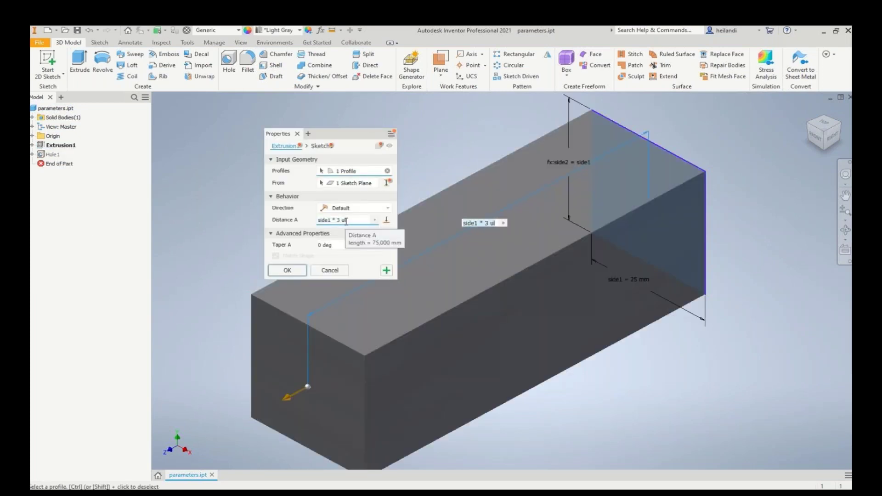
{"action": "left_click", "coordinate": [293, 273]}
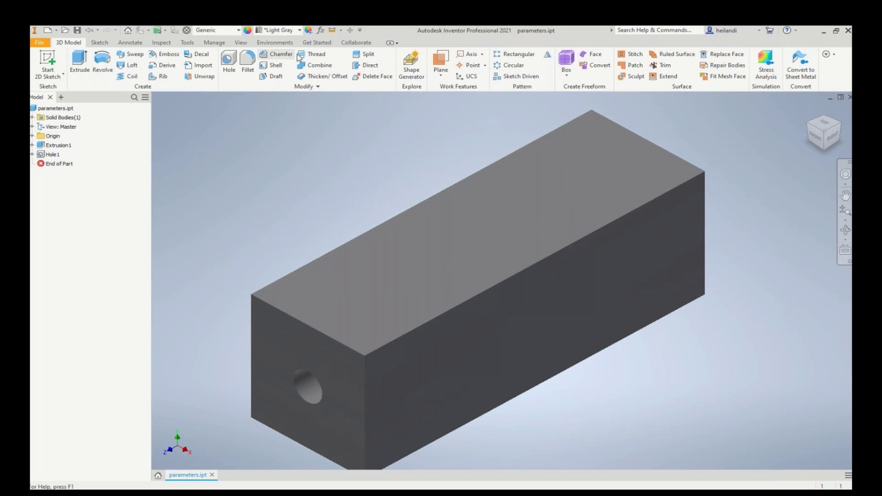
Add a numeric user parameter named size and make its unit type unitless (ul).
{"action": "left_click", "coordinate": [321, 30]}
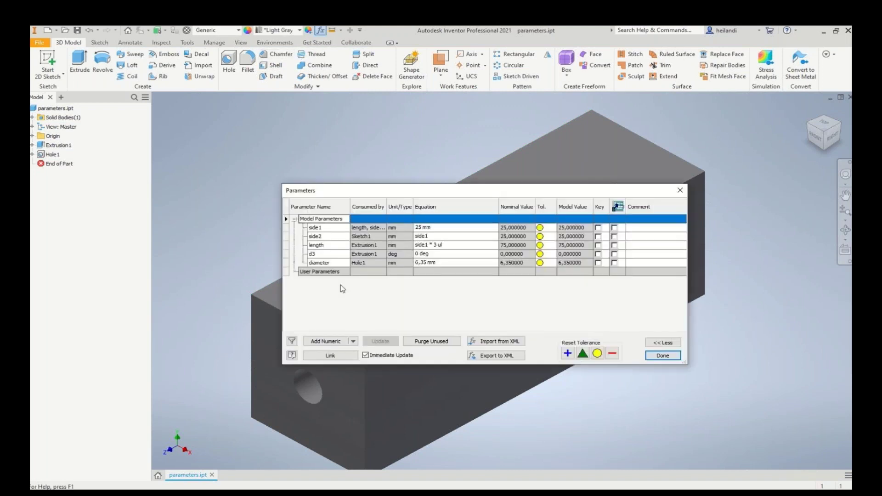
{"action": "left_click", "coordinate": [345, 342]}
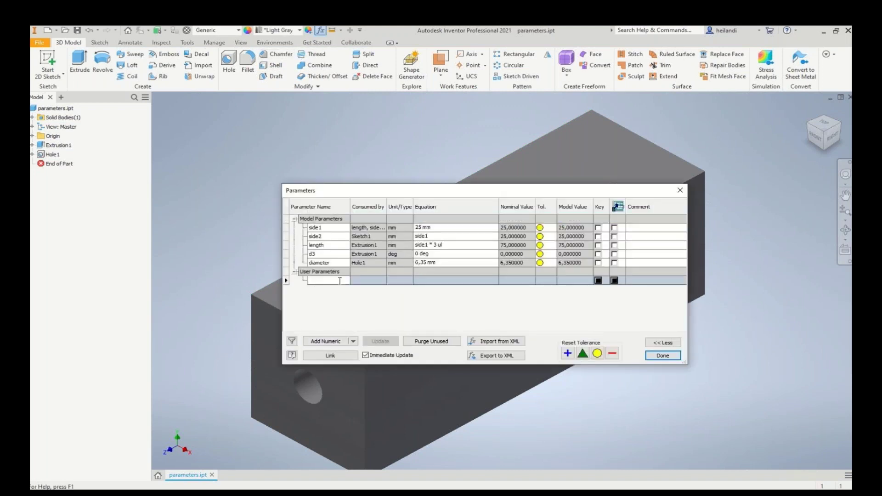
{"action": "type", "text": "size"}
{"action": "left_click", "coordinate": [396, 281]}
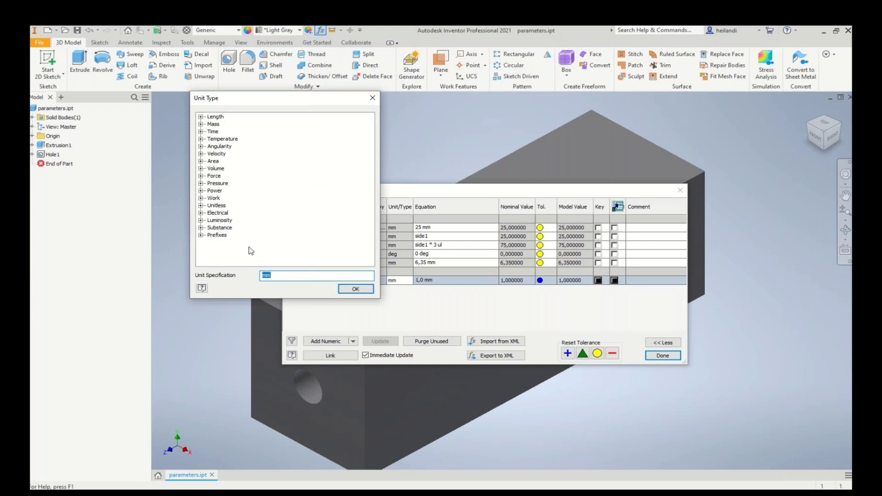
{"action": "left_click", "coordinate": [201, 206]}
{"action": "left_click", "coordinate": [225, 212]}
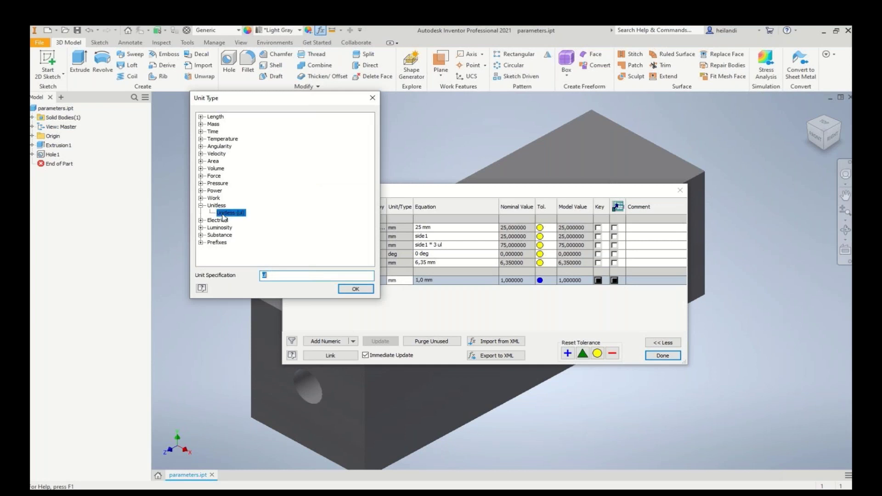
{"action": "left_click", "coordinate": [346, 288]}
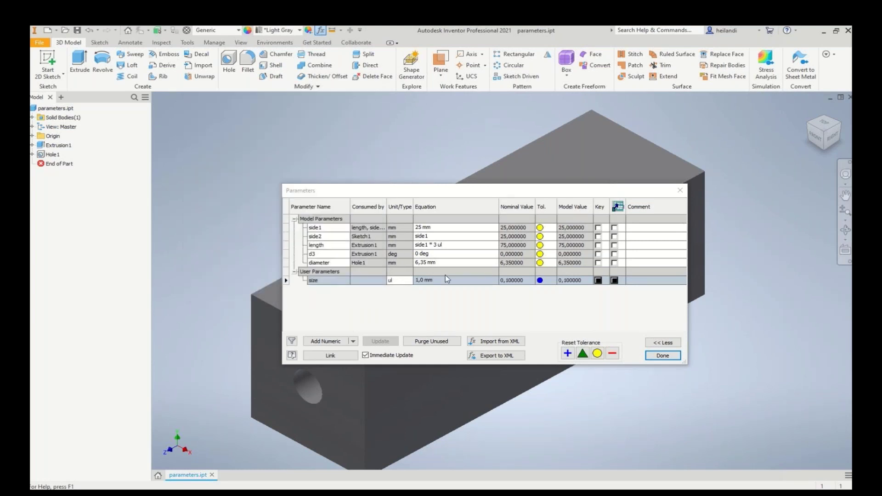
Set the size parameter's equation to 1 ul and give it the comment "determine overall size".
{"action": "left_click", "coordinate": [396, 283]}
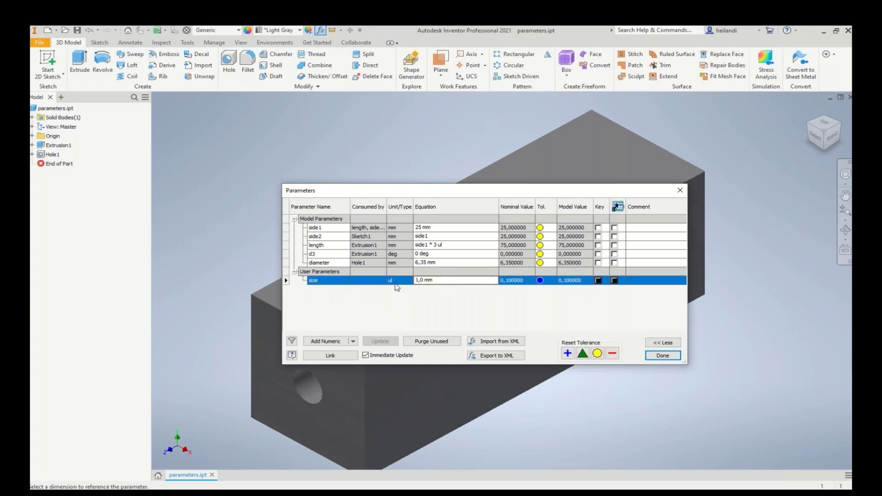
{"action": "left_click", "coordinate": [445, 282]}
{"action": "type", "text": "1 ul"}
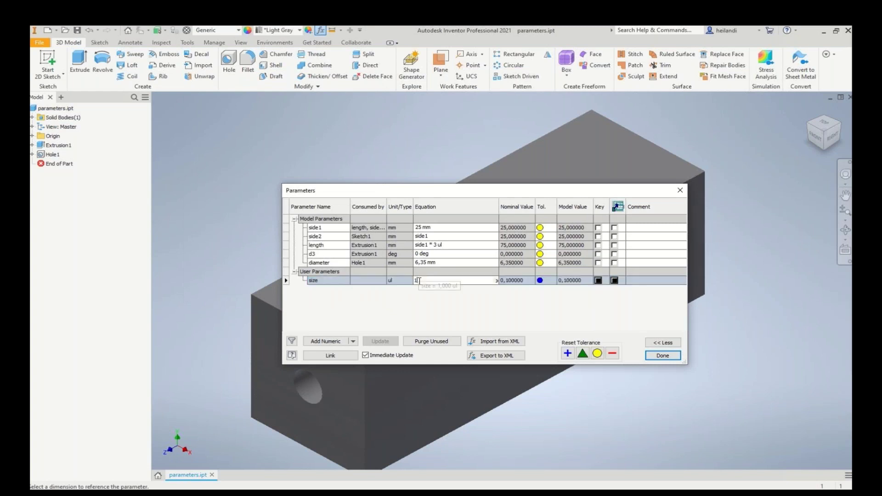
{"action": "key", "text": "Return"}
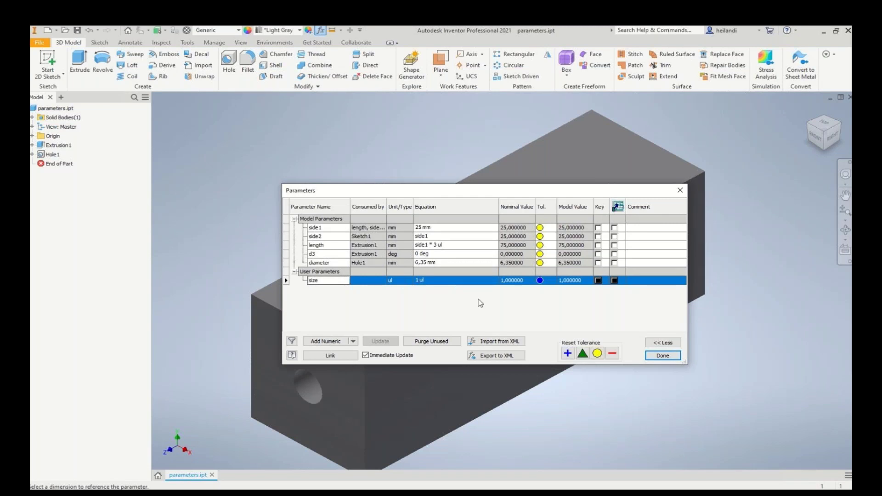
{"action": "left_click", "coordinate": [641, 281]}
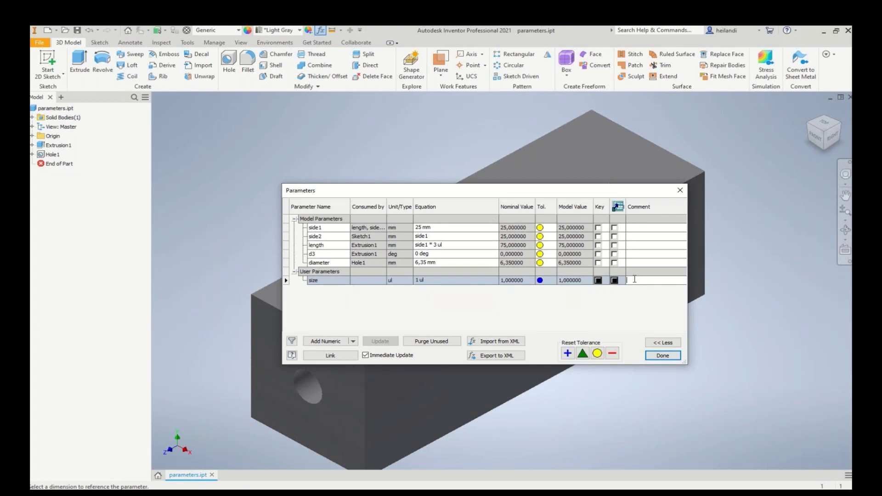
{"action": "type", "text": "determine overall size"}
{"action": "left_click", "coordinate": [590, 302]}
Add a second numeric user parameter named round_1, keeping mm as its unit.
{"action": "left_click", "coordinate": [325, 341]}
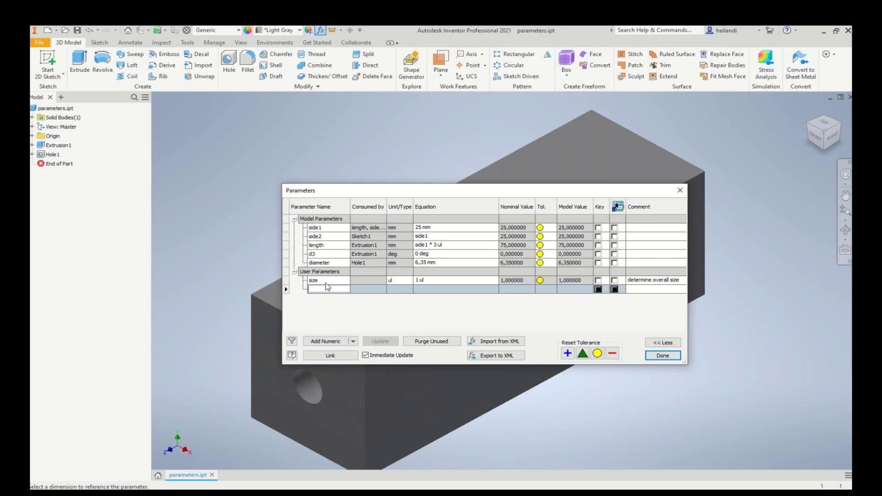
{"action": "type", "text": "round_1"}
{"action": "left_click", "coordinate": [408, 290]}
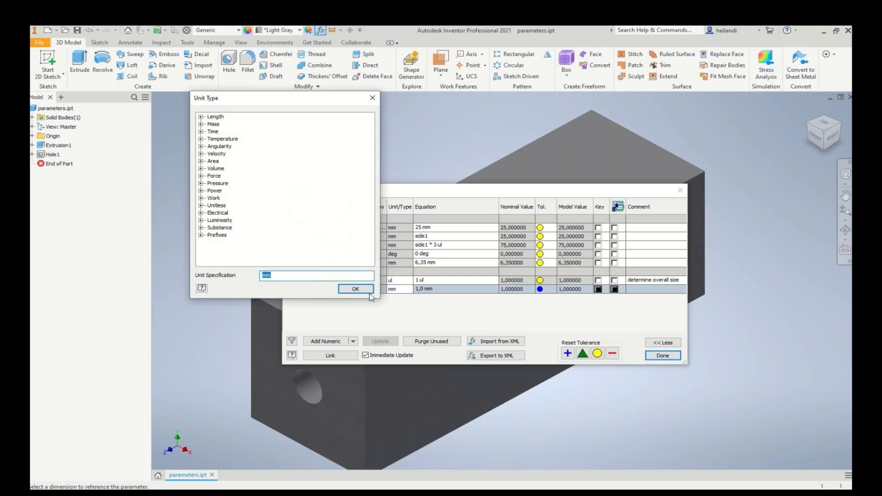
{"action": "left_click", "coordinate": [369, 293]}
Set the round_1 parameter to 3.175 mm and give it the comment "fillet radius".
{"action": "left_click", "coordinate": [458, 290]}
{"action": "type", "text": "3.0175"}
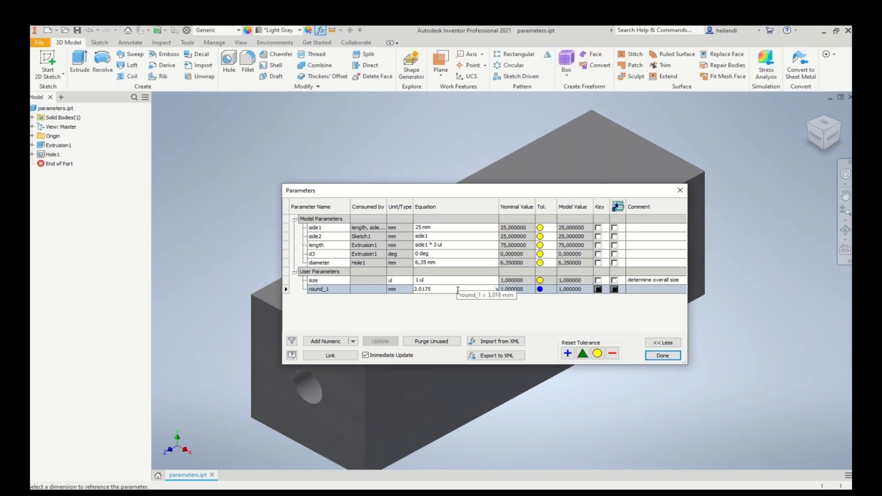
{"action": "key", "text": "BackSpace"}
{"action": "key", "text": "BackSpace"}
{"action": "key", "text": "BackSpace"}
{"action": "type", "text": "175"}
{"action": "left_click", "coordinate": [648, 290]}
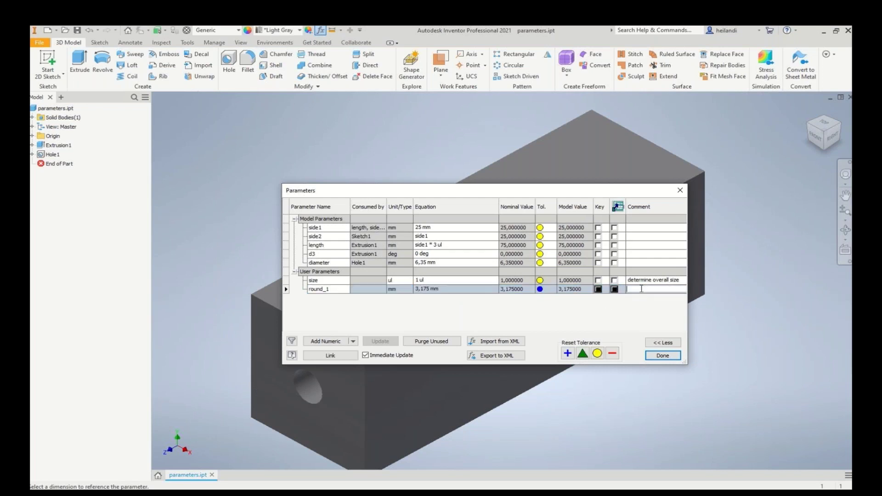
{"action": "type", "text": "fillet radius"}
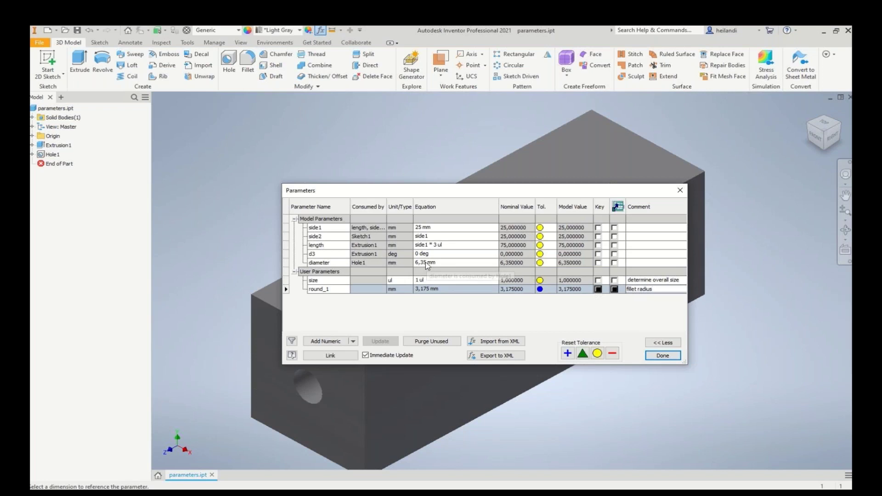
Set the side1 parameter's equation to 25*size and finish editing the parameters.
{"action": "left_click", "coordinate": [427, 228]}
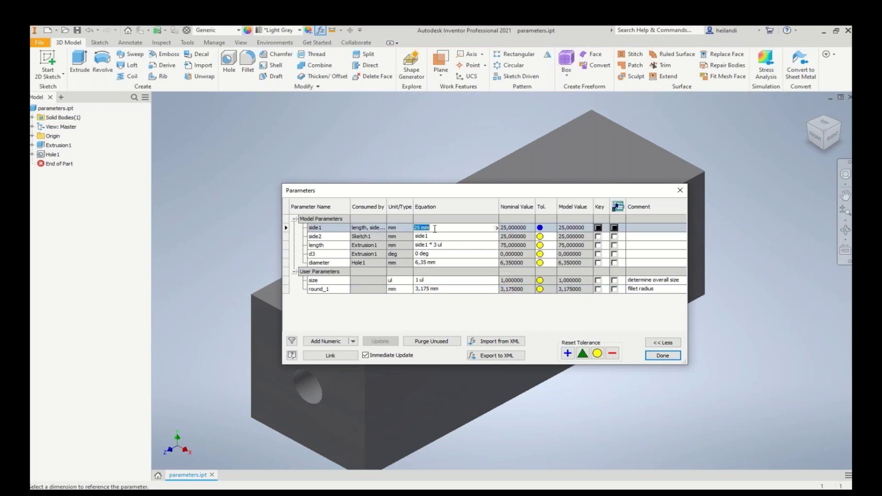
{"action": "type", "text": "25"}
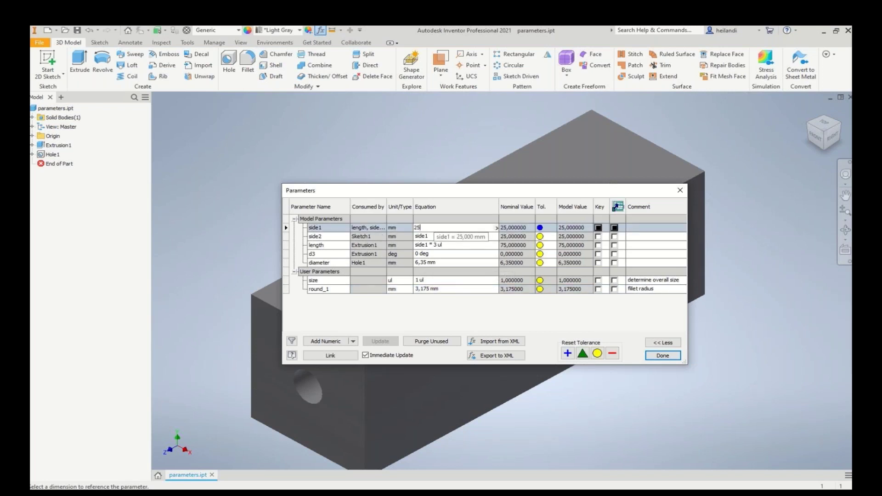
{"action": "type", "text": "*size"}
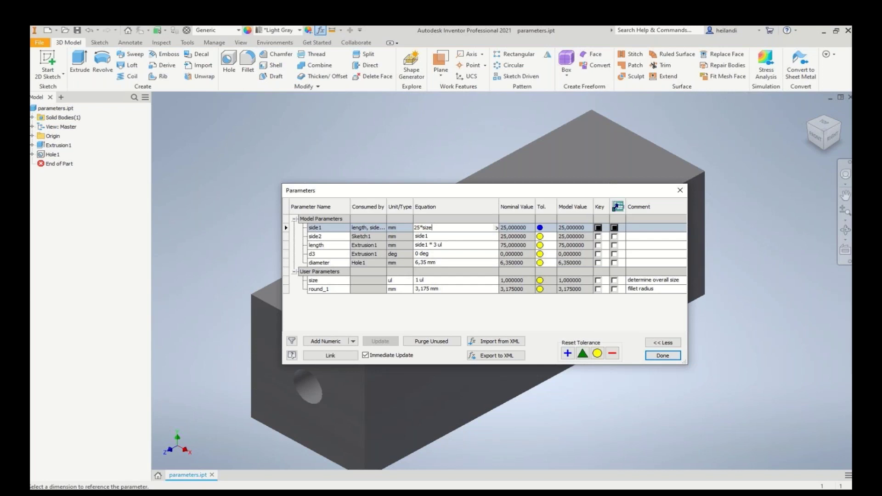
{"action": "left_click", "coordinate": [662, 355]}
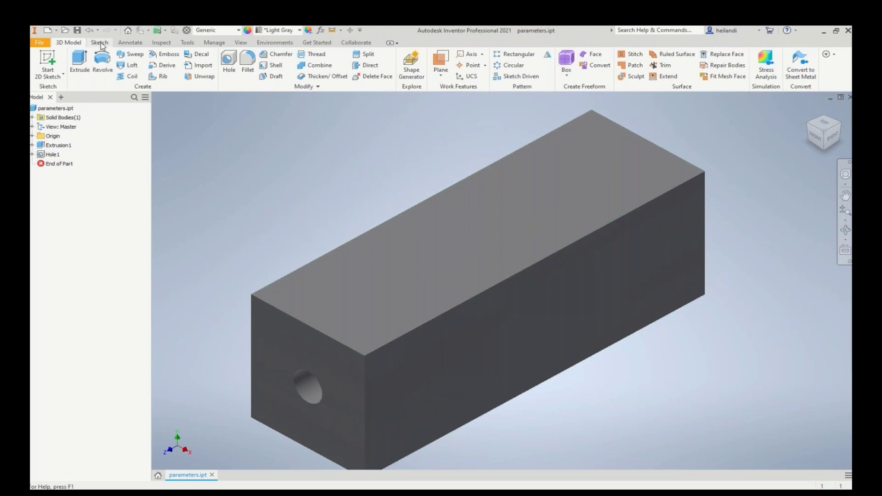
Fillet the block's four long edges, using the round_1 parameter as the radius.
{"action": "left_click", "coordinate": [246, 63]}
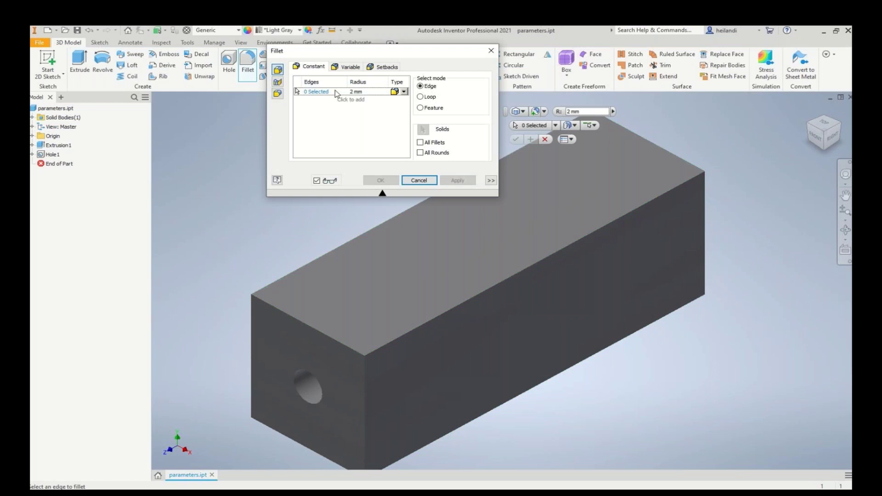
{"action": "left_click", "coordinate": [372, 92]}
{"action": "left_click", "coordinate": [385, 92]}
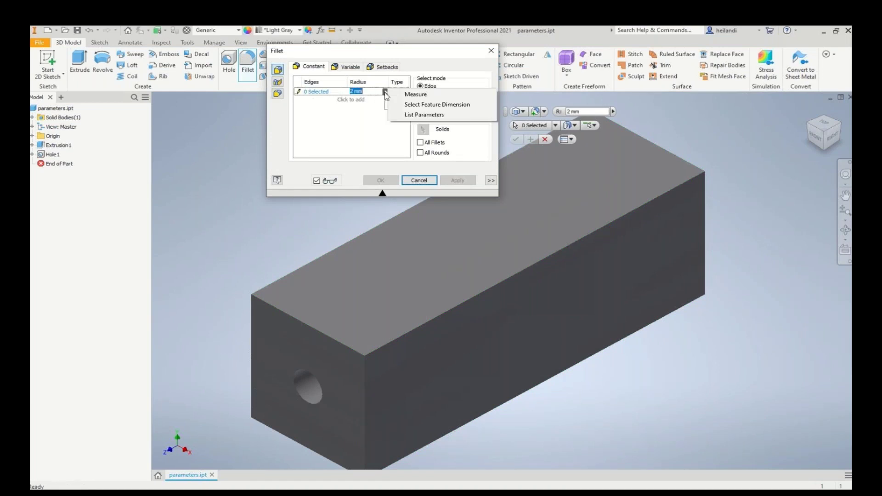
{"action": "left_click", "coordinate": [414, 115]}
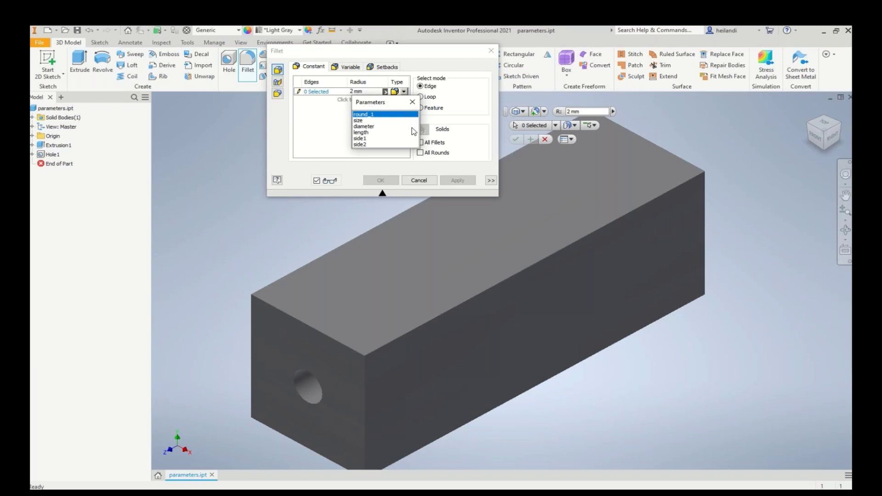
{"action": "left_click", "coordinate": [380, 115]}
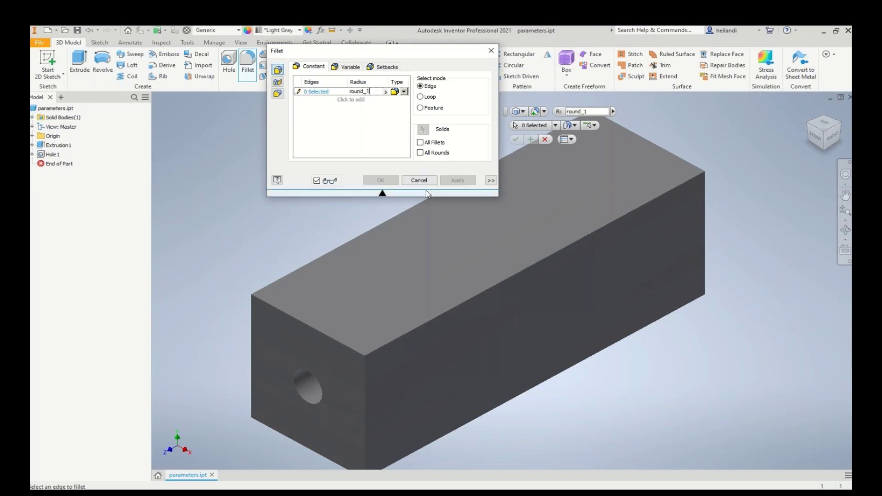
{"action": "left_click", "coordinate": [337, 92]}
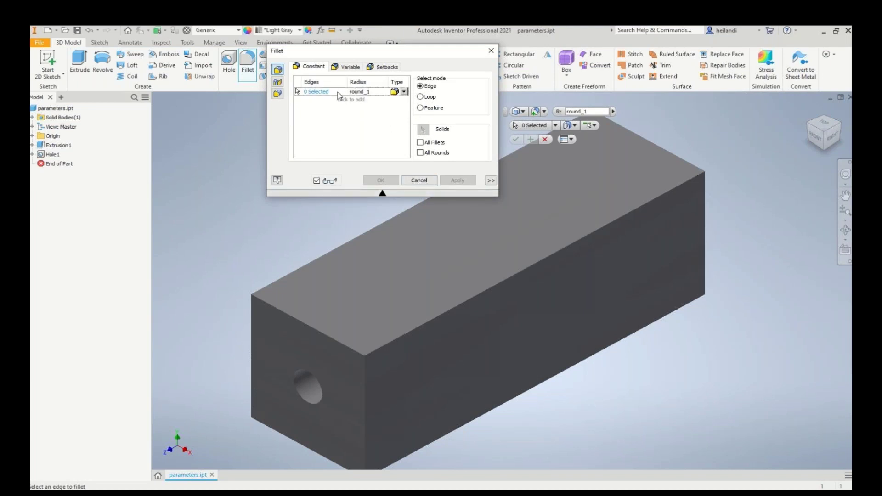
{"action": "left_click", "coordinate": [464, 306]}
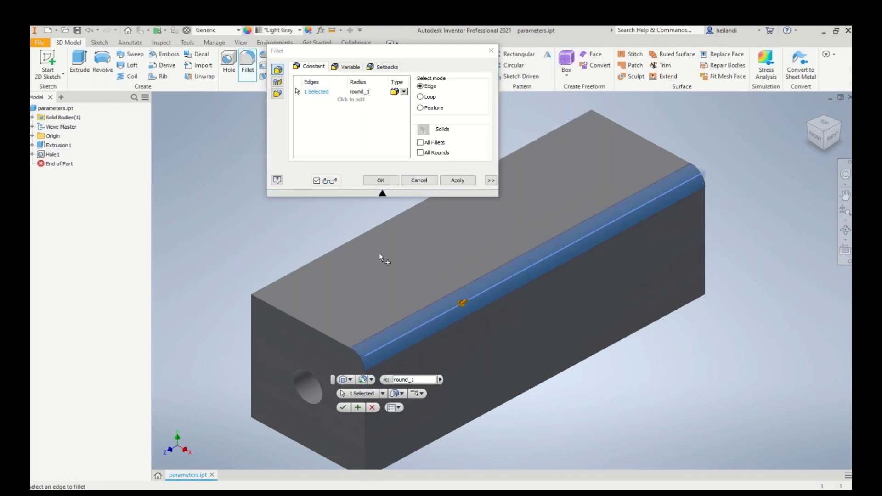
{"action": "left_click", "coordinate": [359, 239]}
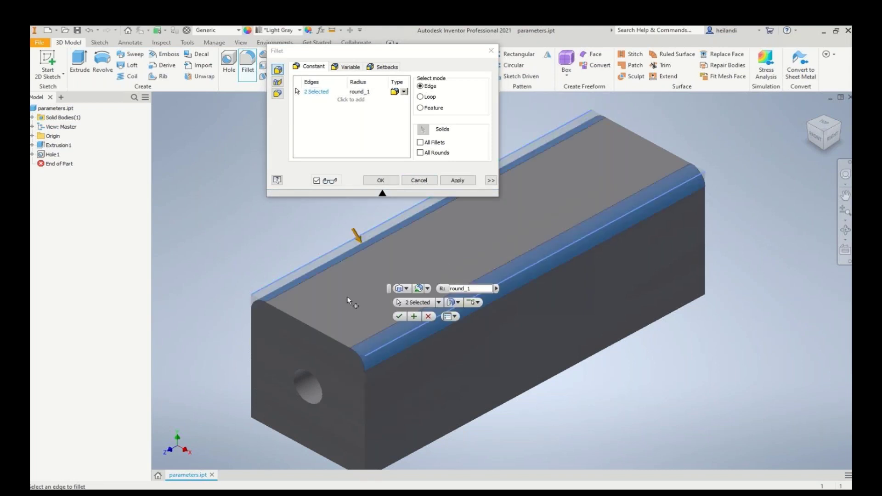
{"action": "left_click", "coordinate": [264, 410]}
{"action": "left_click", "coordinate": [431, 437]}
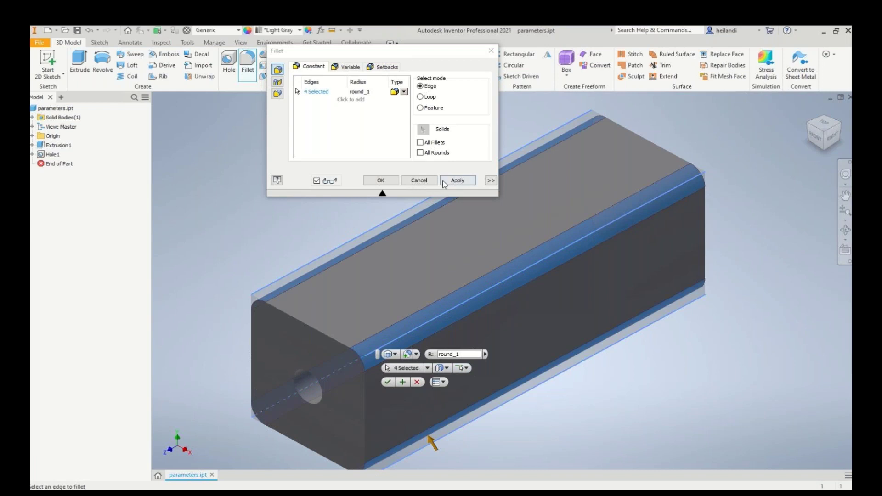
{"action": "left_click", "coordinate": [458, 180]}
{"action": "left_click", "coordinate": [424, 180]}
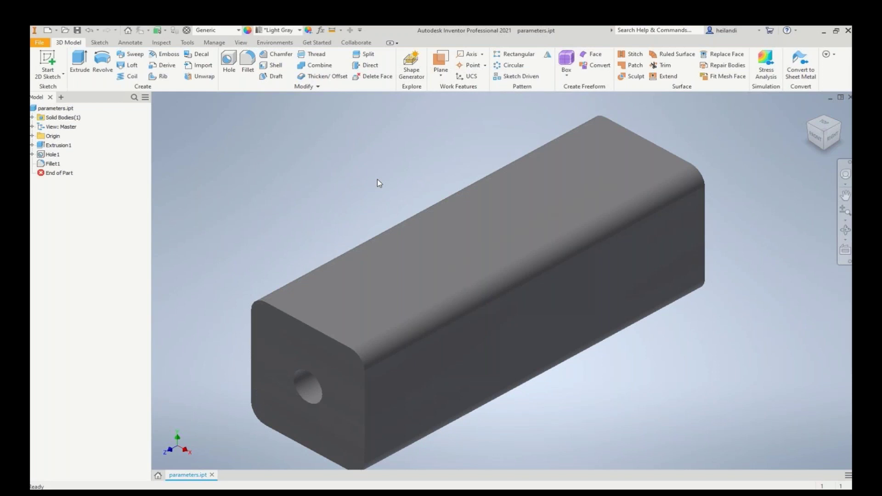
Set the round_1 user parameter to 12.5 mm and the size user parameter to 2 ul.
{"action": "left_click", "coordinate": [320, 31]}
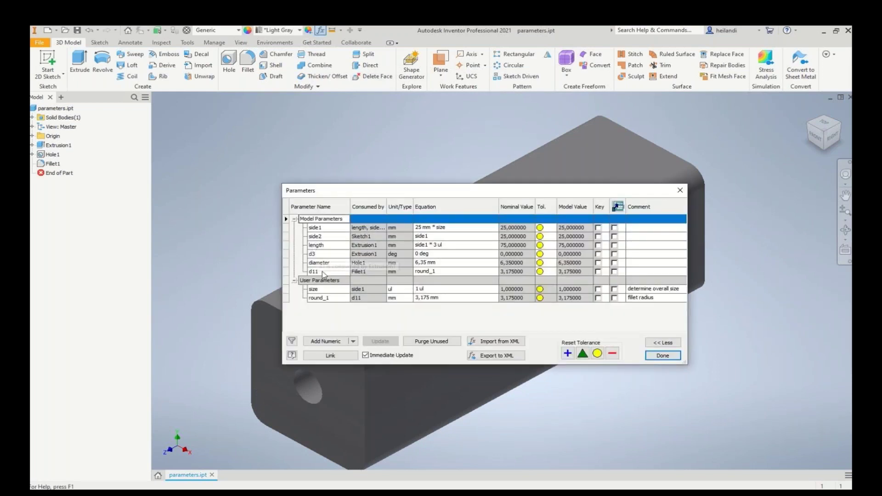
{"action": "left_click", "coordinate": [444, 298]}
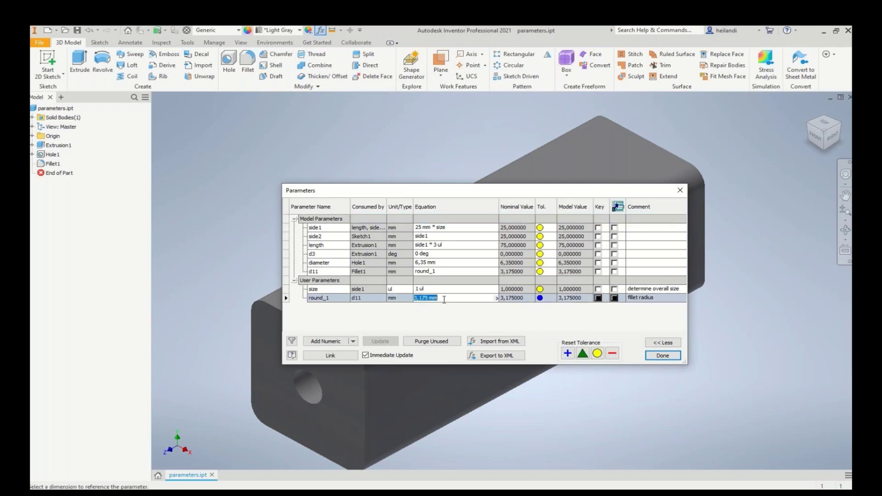
{"action": "type", "text": "12.5"}
{"action": "left_click", "coordinate": [508, 324]}
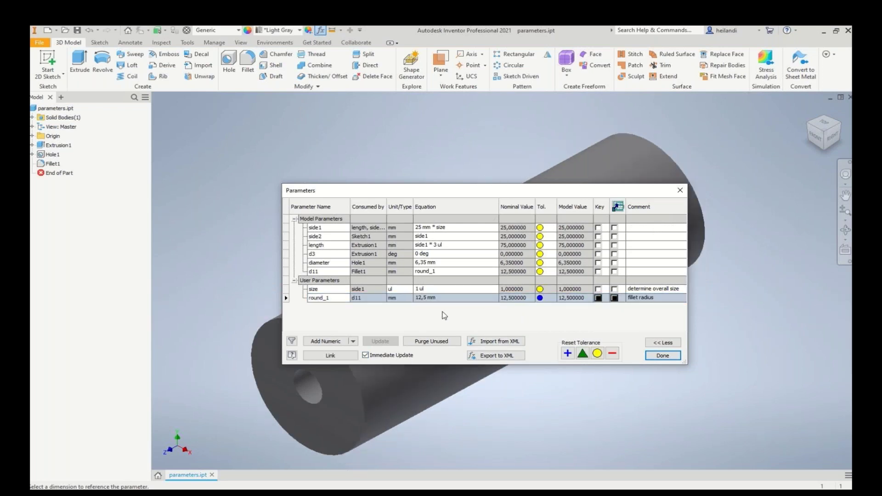
{"action": "left_click", "coordinate": [445, 289]}
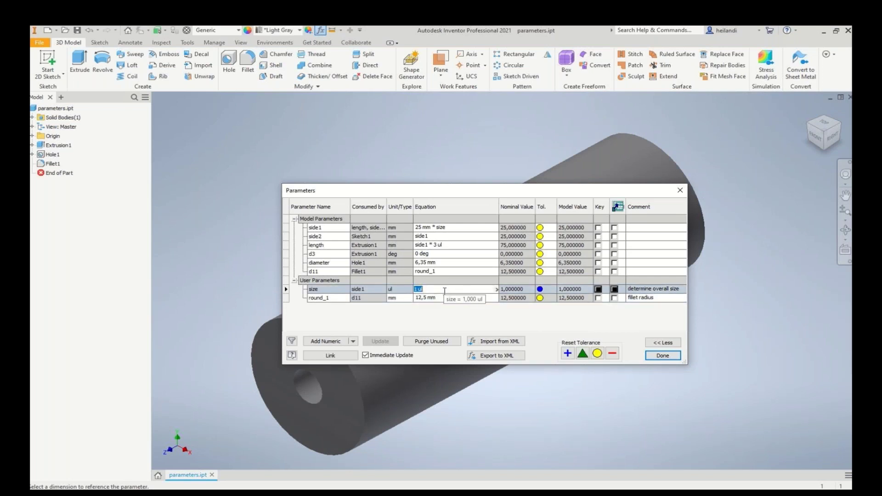
{"action": "type", "text": "2"}
{"action": "key", "text": "Return"}
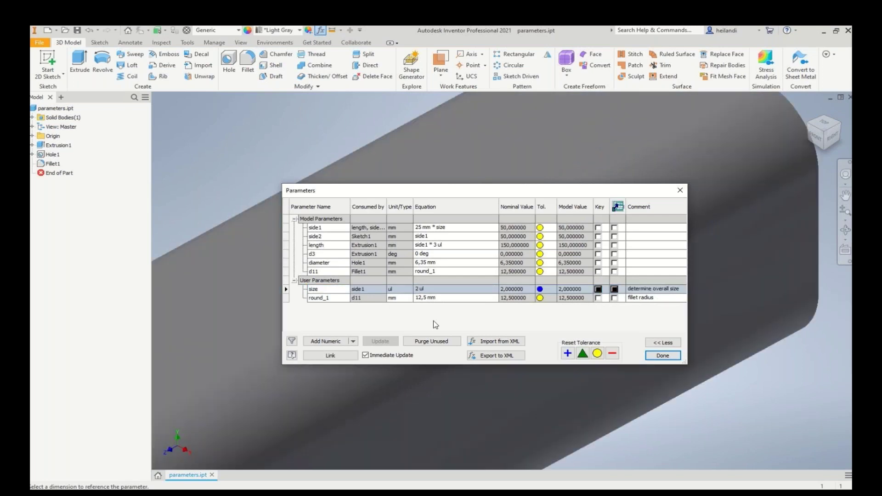
Finish editing the parameters and close parameters.ipt, saving its changes.
{"action": "scroll", "coordinate": [793, 262], "scroll_direction": "down", "scroll_amount": 4}
{"action": "scroll", "coordinate": [794, 262], "scroll_direction": "up", "scroll_amount": 2}
{"action": "left_click_drag", "start_coordinate": [541, 190], "coordinate": [328, 70]}
{"action": "left_click", "coordinate": [449, 234]}
{"action": "scroll", "coordinate": [558, 251], "scroll_direction": "down", "scroll_amount": 2}
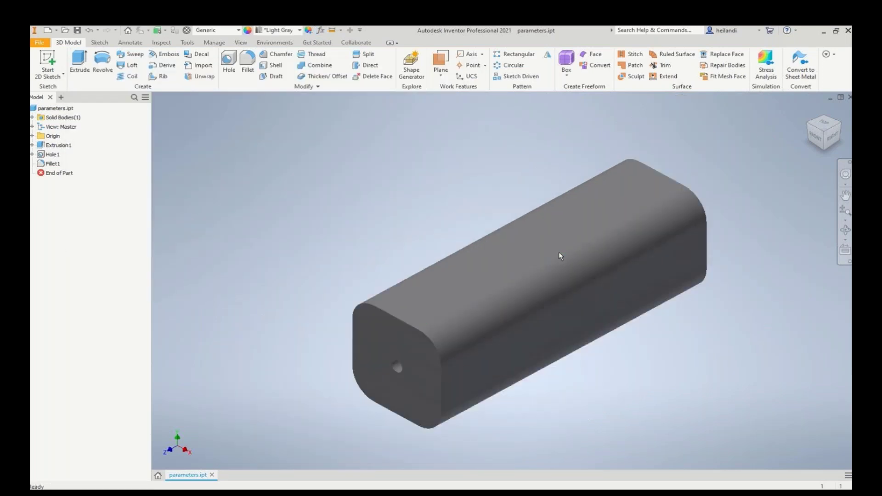
{"action": "left_click", "coordinate": [849, 97]}
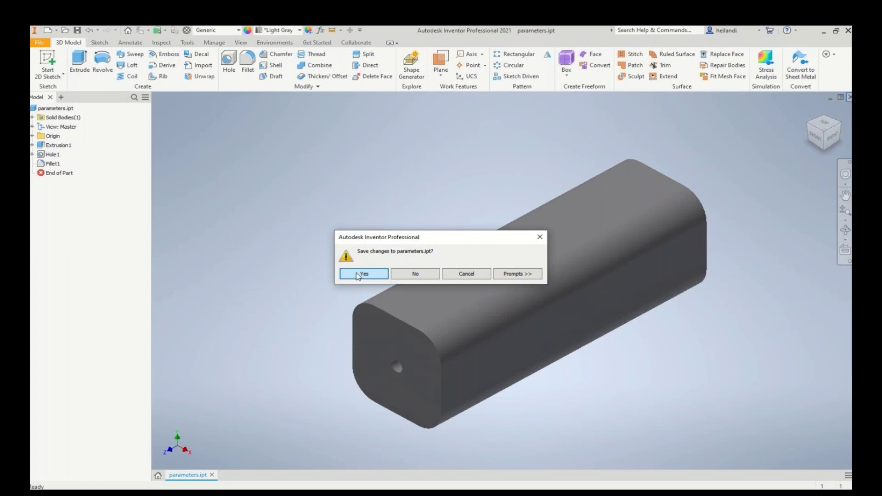
{"action": "left_click", "coordinate": [372, 274]}
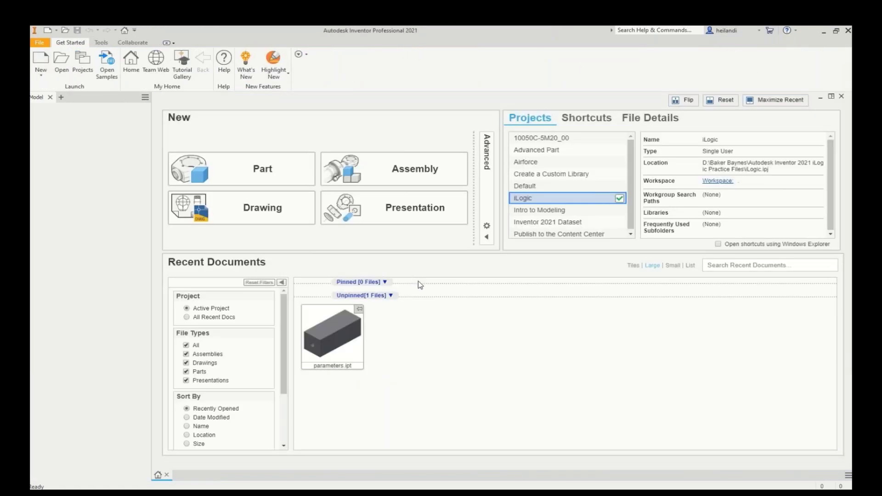
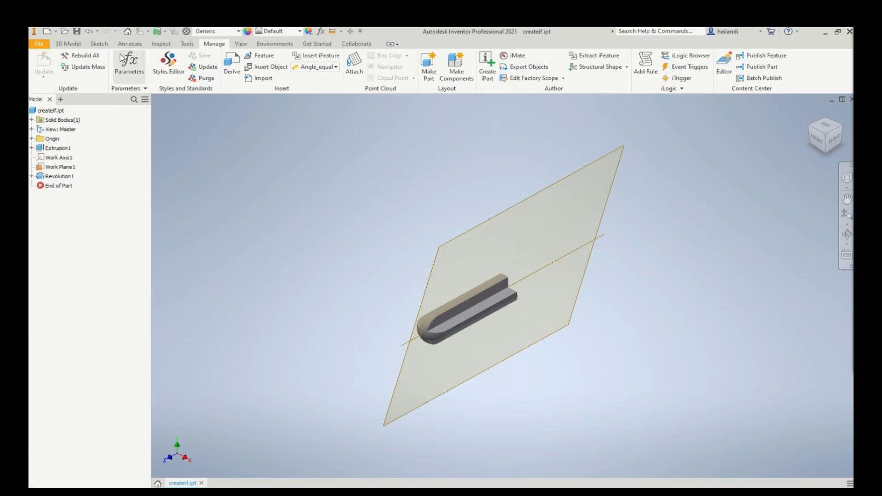
Rename model parameter d1 to diameter and d2 to height in createif.ipt.
{"action": "left_click", "coordinate": [129, 79]}
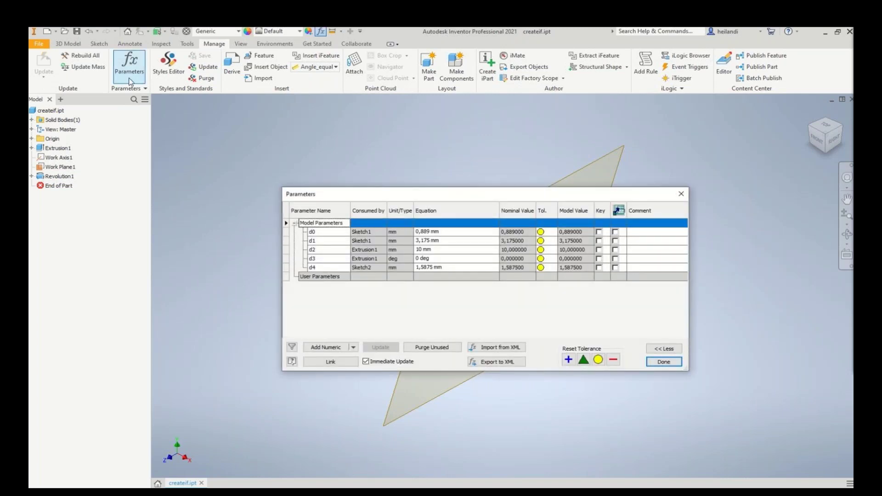
{"action": "left_click", "coordinate": [334, 240]}
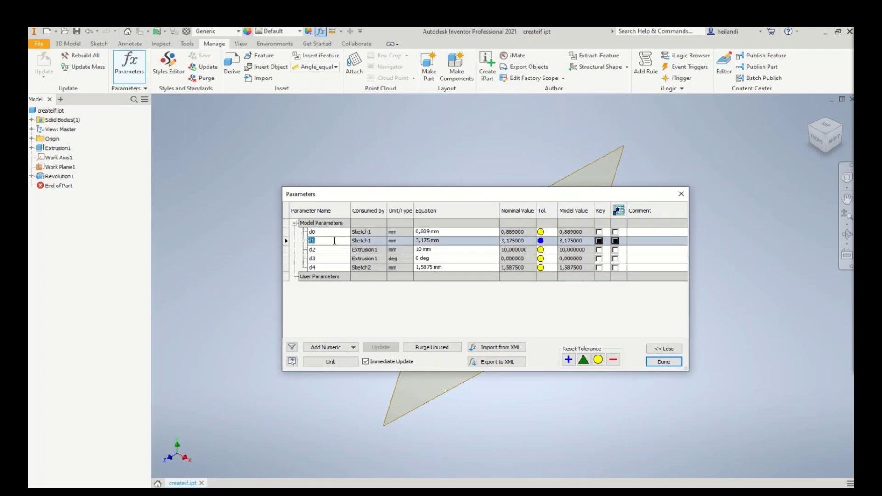
{"action": "type", "text": "diameter1"}
{"action": "left_click", "coordinate": [331, 249]}
{"action": "type", "text": "height"}
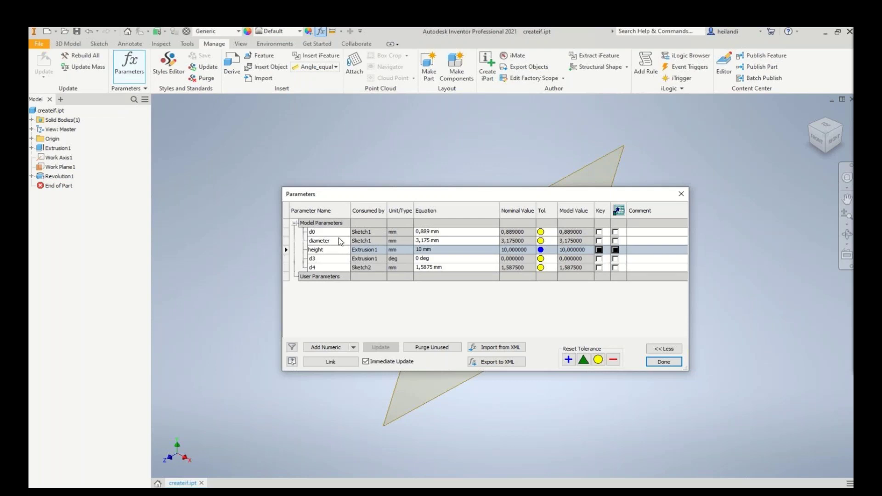
Set the equation of d0 to diameter/3 and of d4 to diameter/2, and finish editing the parameters.
{"action": "left_click", "coordinate": [435, 231]}
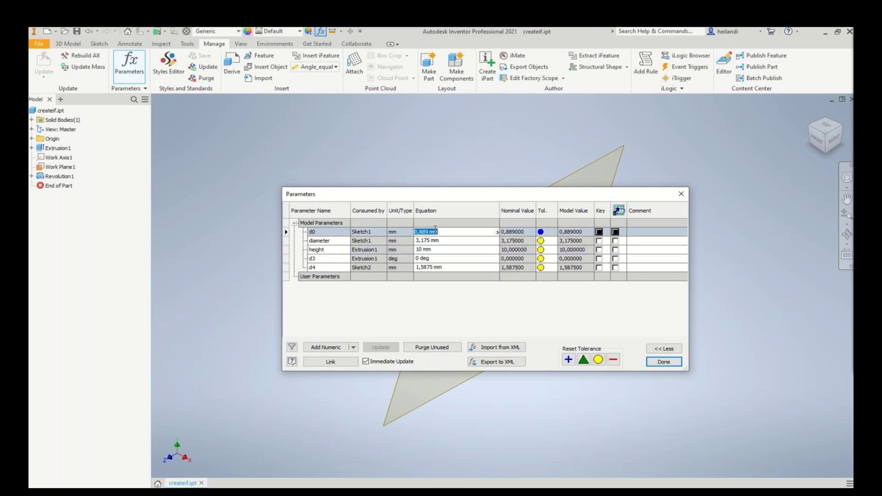
{"action": "type", "text": "diameter /3"}
{"action": "left_click", "coordinate": [449, 268]}
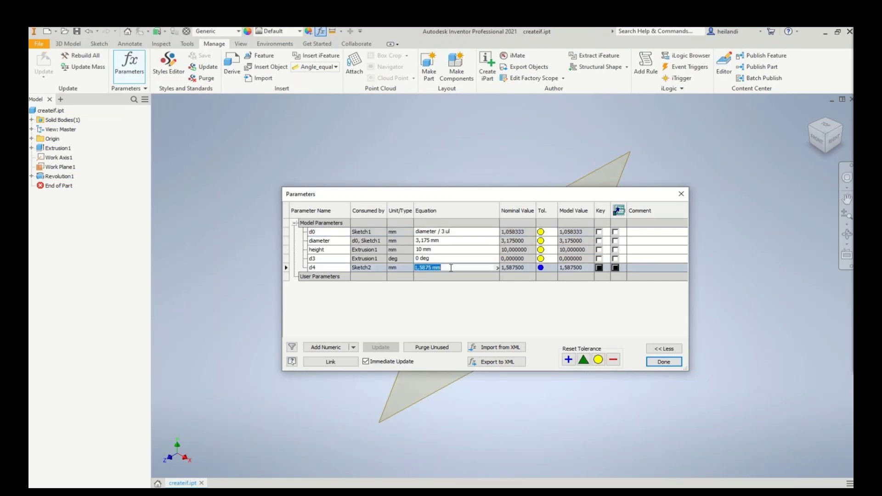
{"action": "type", "text": "diameter/4"}
{"action": "key", "text": "BackSpace"}
{"action": "type", "text": "2"}
{"action": "left_click", "coordinate": [663, 362]}
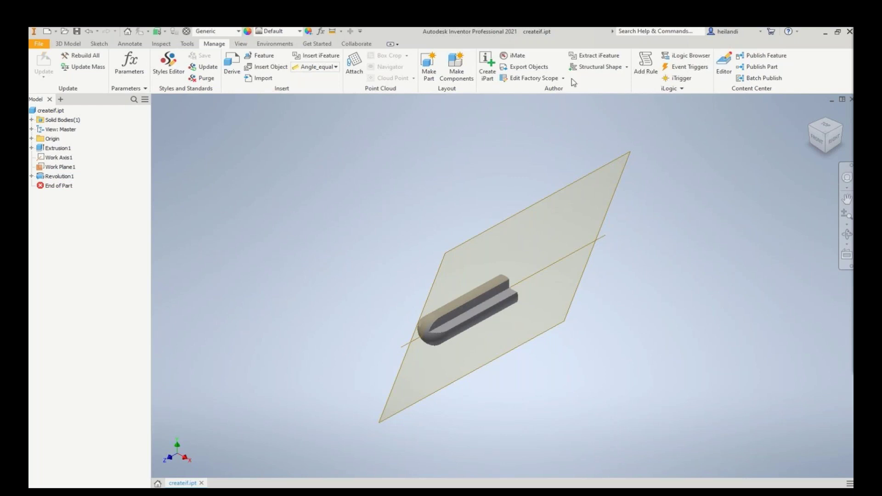
Start extracting a standard iFeature from Extrusion1 and its dependent features, with the diameter size parameter limited to a list.
{"action": "left_click", "coordinate": [597, 55]}
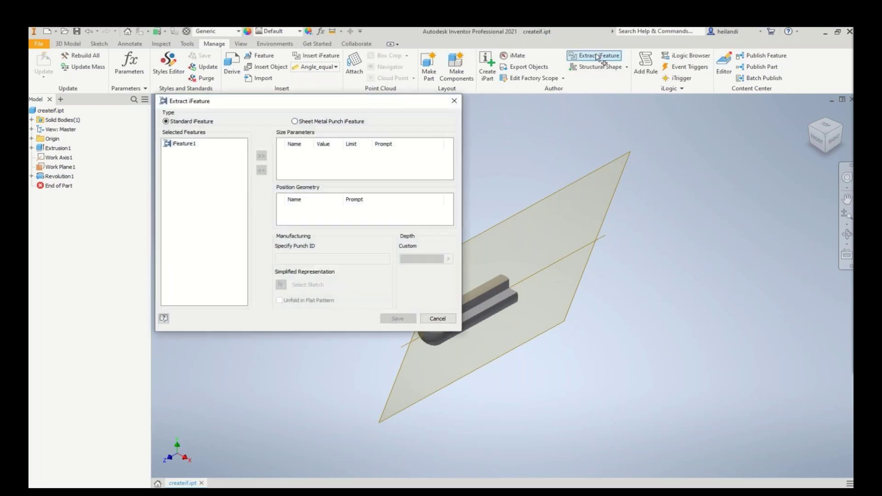
{"action": "left_click", "coordinate": [50, 149]}
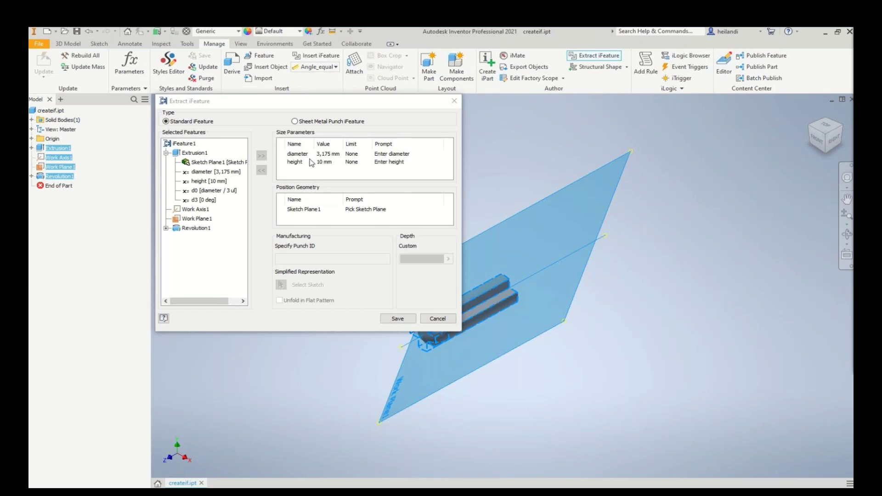
{"action": "left_click", "coordinate": [367, 156]}
{"action": "left_click", "coordinate": [368, 155]}
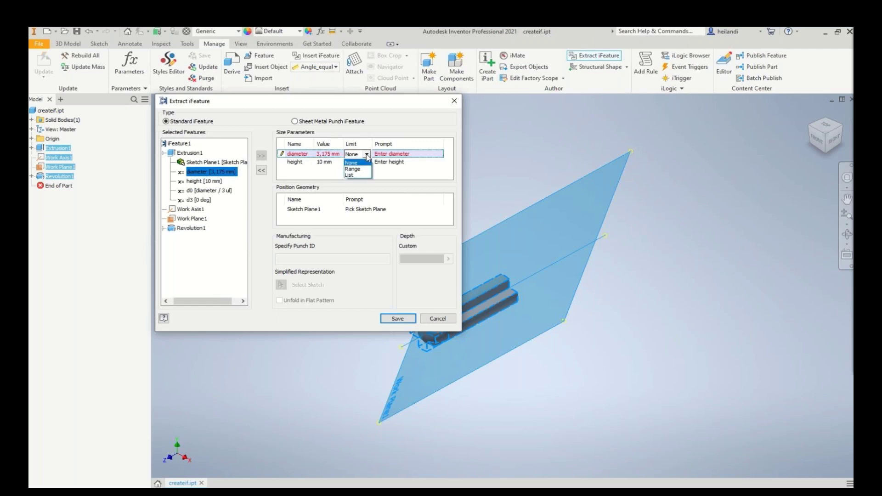
{"action": "left_click", "coordinate": [359, 175]}
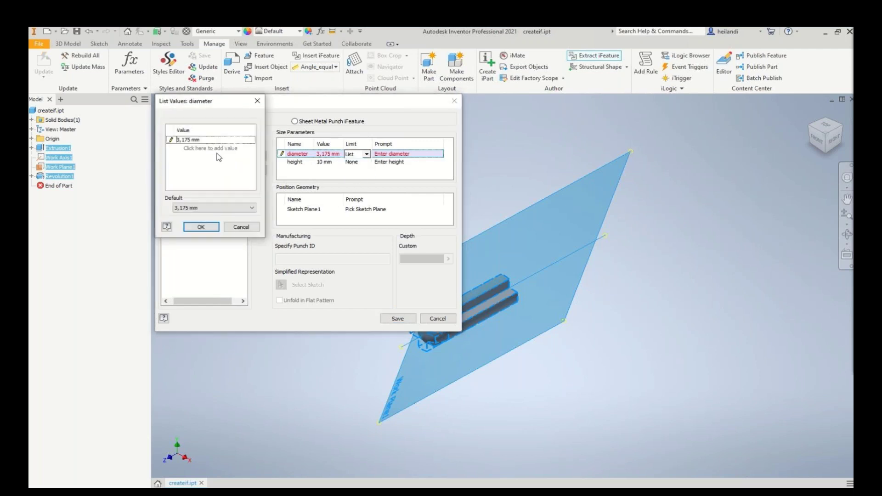
Add 1.5875, 4.7625, 6.35 and 9.525 mm to the list of values for the diameter parameter.
{"action": "left_click", "coordinate": [219, 147]}
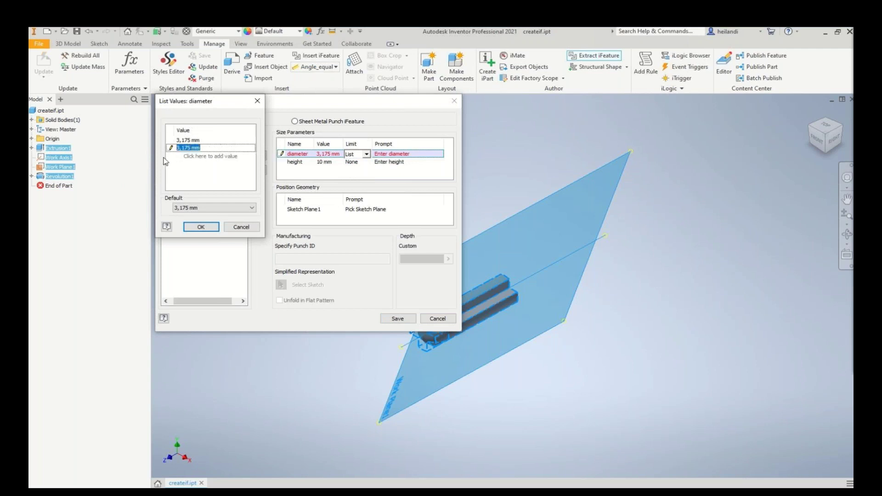
{"action": "type", "text": "1.5875"}
{"action": "left_click", "coordinate": [225, 156]}
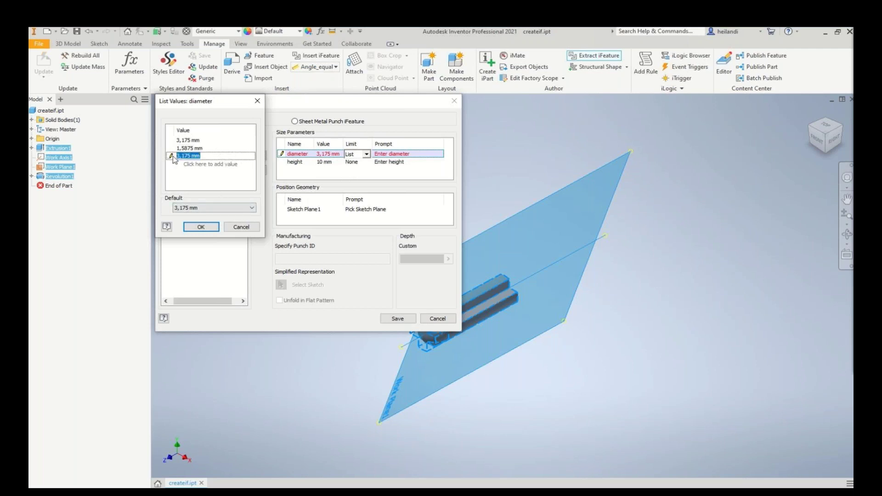
{"action": "type", "text": "4.7625"}
{"action": "left_click", "coordinate": [202, 165]}
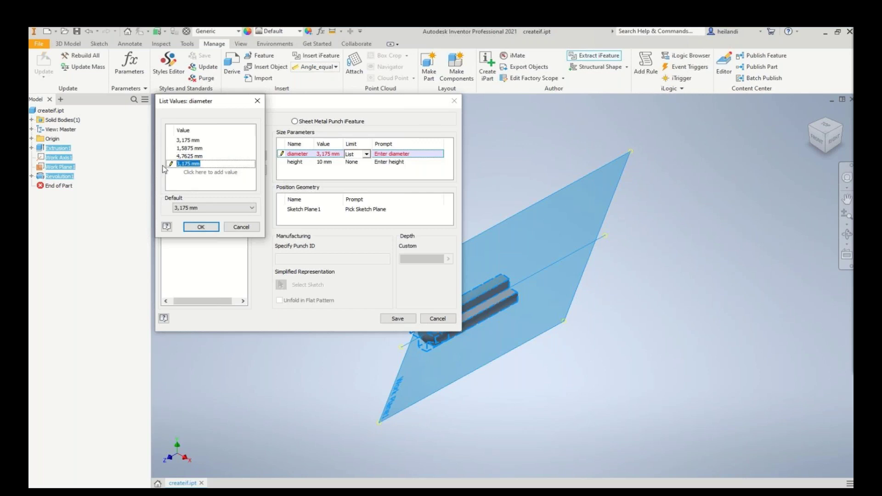
{"action": "type", "text": "6.35"}
{"action": "left_click", "coordinate": [210, 173]}
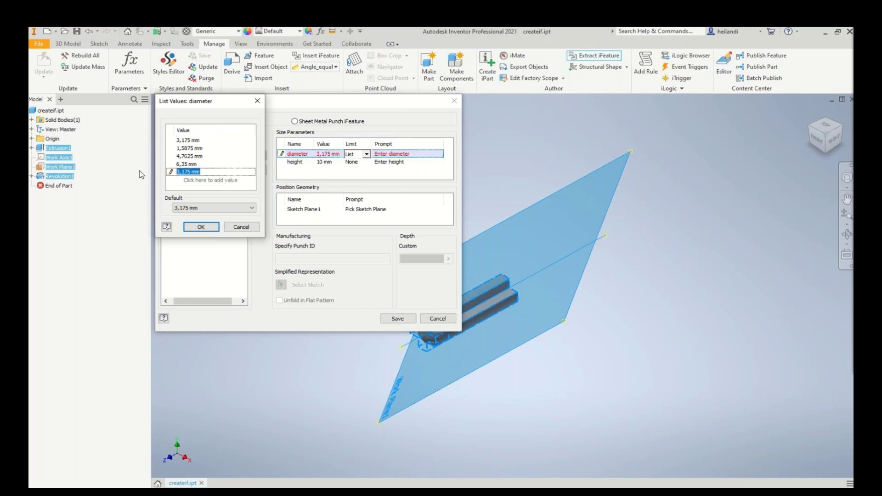
{"action": "type", "text": "9.525"}
Make 4.7625 mm the default diameter and accept the list of values.
{"action": "left_click", "coordinate": [219, 207]}
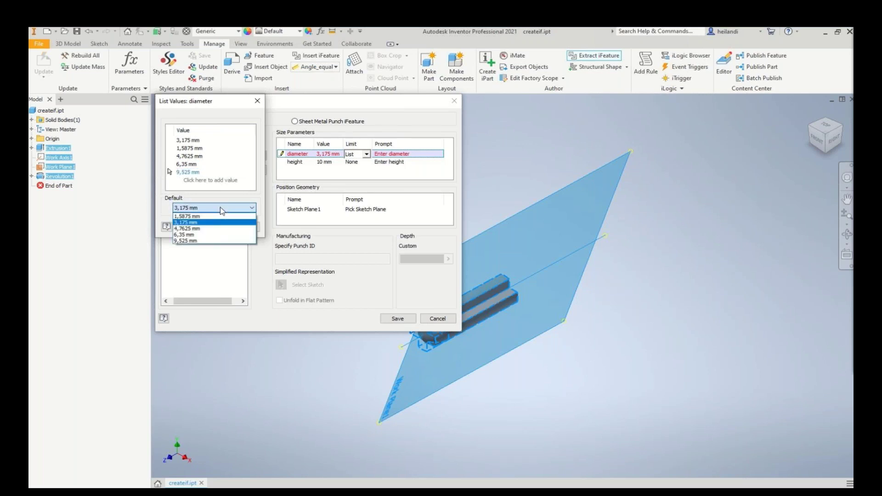
{"action": "left_click", "coordinate": [209, 228]}
{"action": "left_click", "coordinate": [207, 227]}
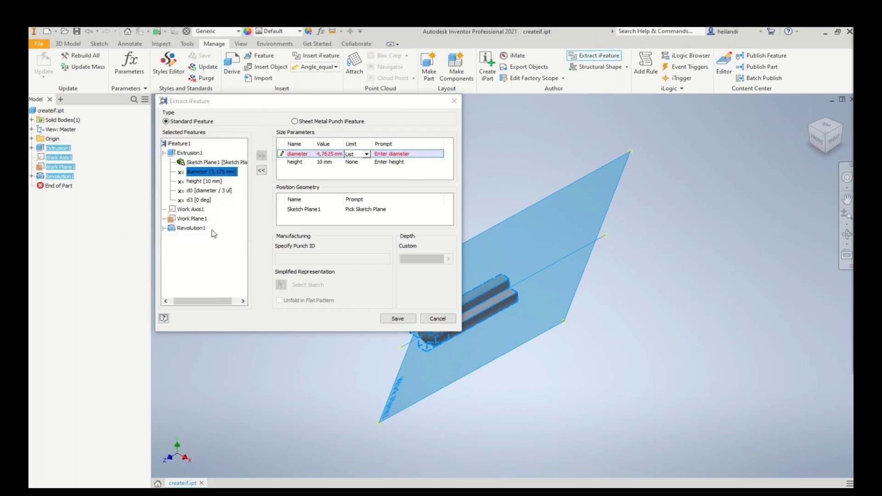
Limit the height size parameter to a range with a minimum of 2.5, using the less-than condition.
{"action": "left_click", "coordinate": [363, 162]}
{"action": "left_click", "coordinate": [368, 165]}
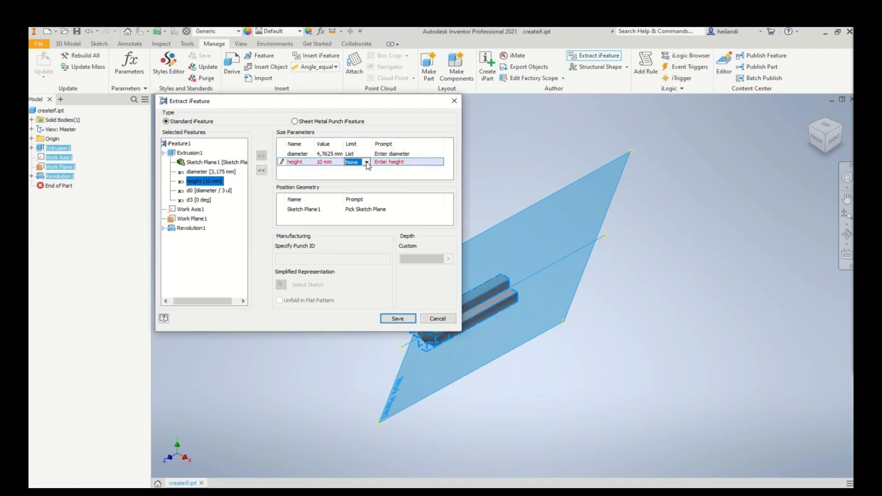
{"action": "left_click", "coordinate": [366, 162]}
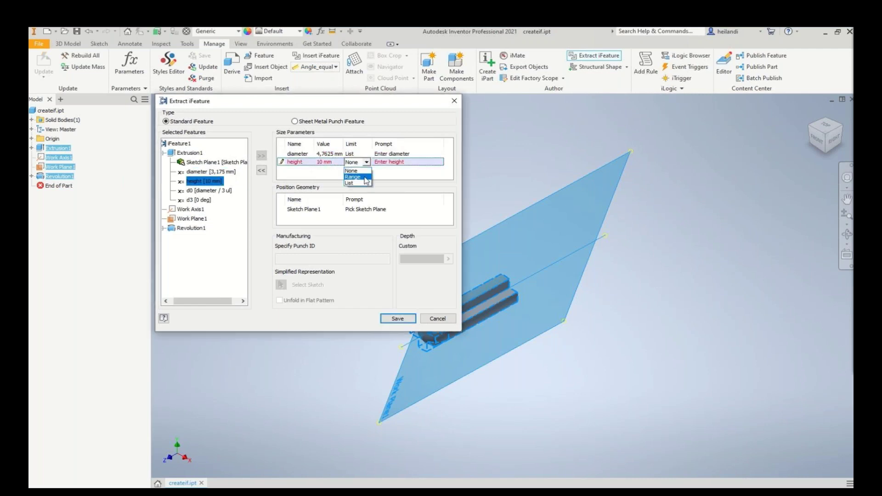
{"action": "left_click", "coordinate": [354, 177]}
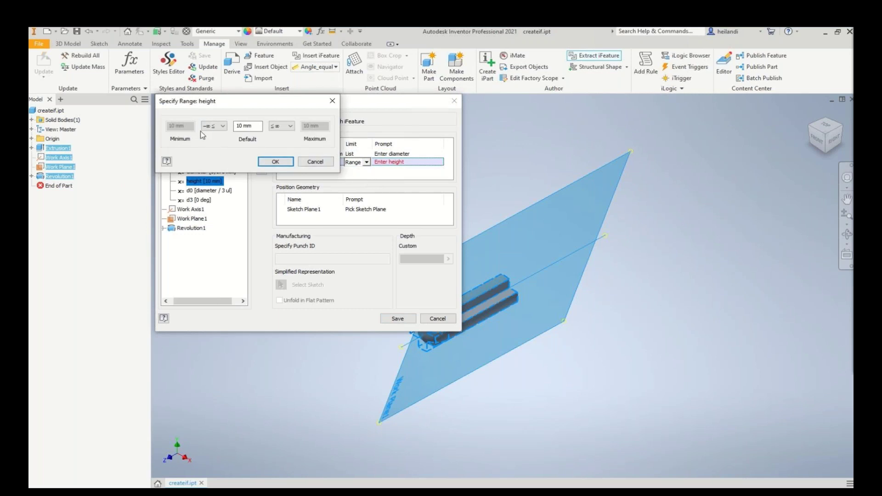
{"action": "left_click", "coordinate": [219, 127]}
{"action": "left_click", "coordinate": [219, 135]}
{"action": "type", "text": "2.5"}
Set the height range's maximum to 25 with the less-than condition and accept the range.
{"action": "left_click", "coordinate": [287, 128]}
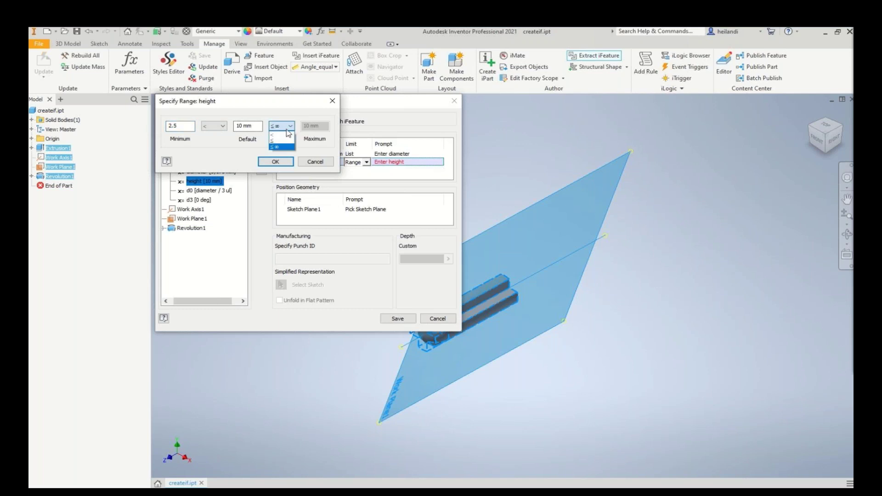
{"action": "left_click", "coordinate": [283, 135]}
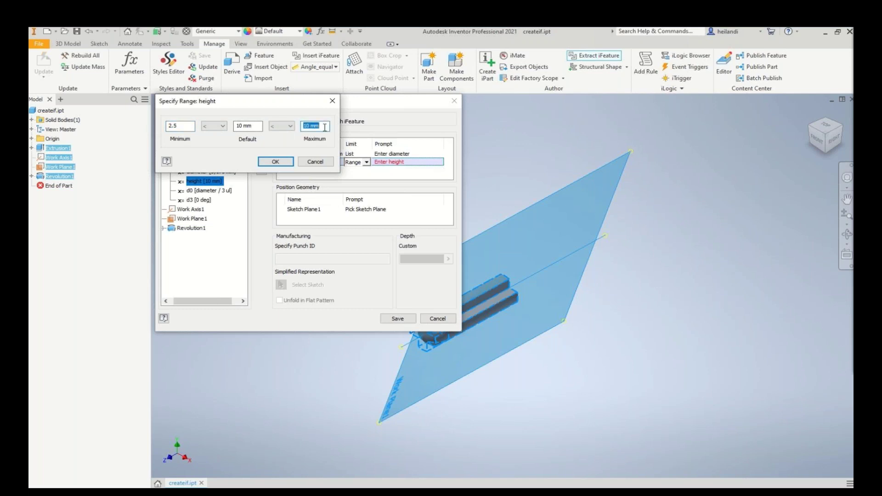
{"action": "type", "text": "25"}
{"action": "left_click", "coordinate": [219, 126]}
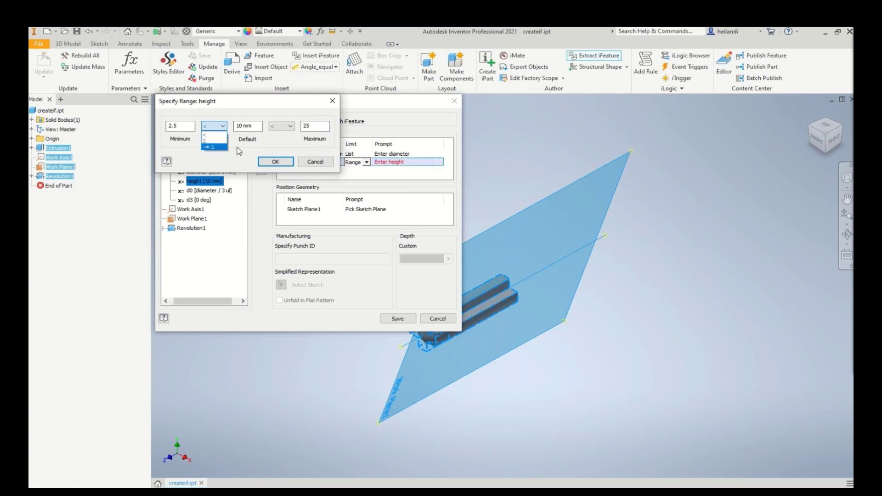
{"action": "left_click", "coordinate": [225, 127]}
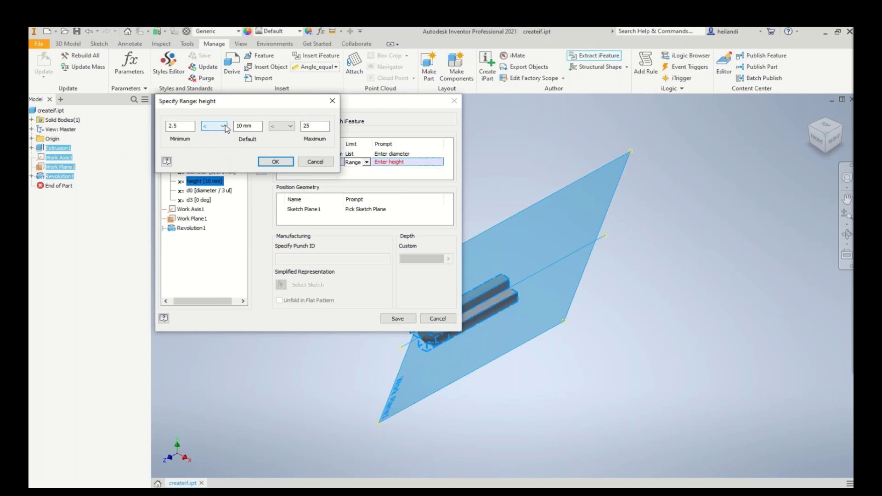
{"action": "left_click", "coordinate": [276, 162]}
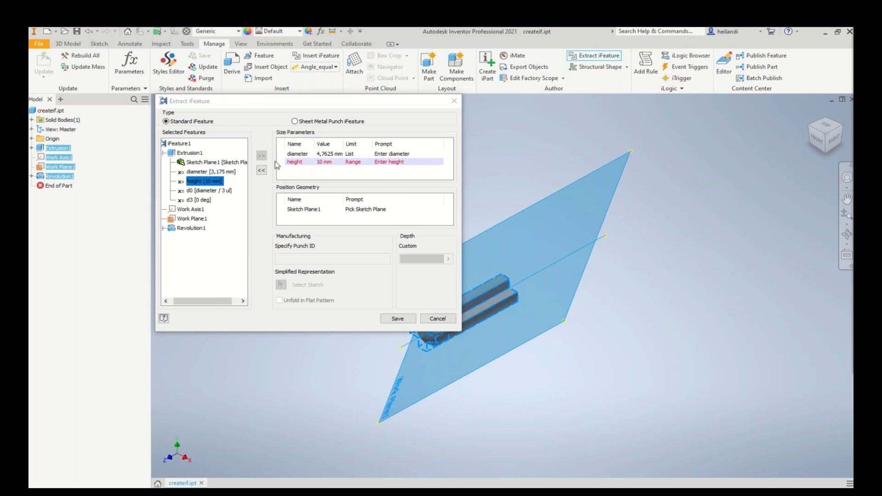
Change the prompt of Sketch Plane1 in the position geometry to "Pick plane for base of locator".
{"action": "left_click", "coordinate": [312, 210]}
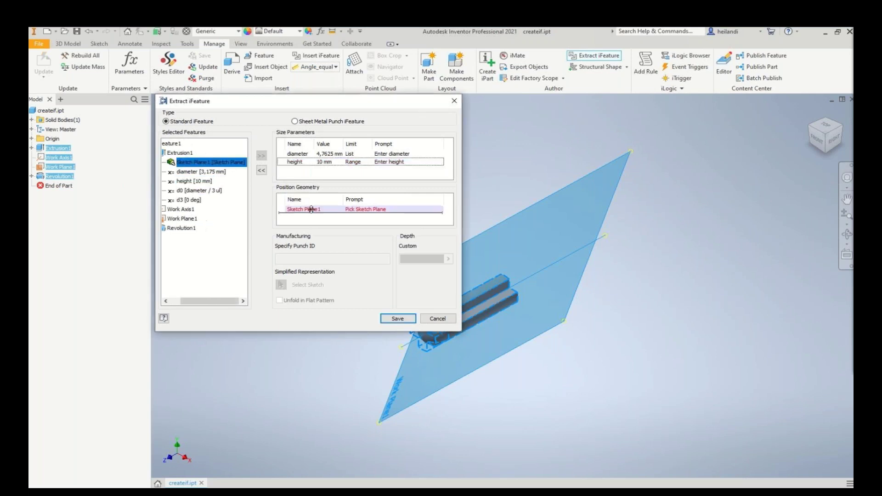
{"action": "left_click", "coordinate": [390, 208]}
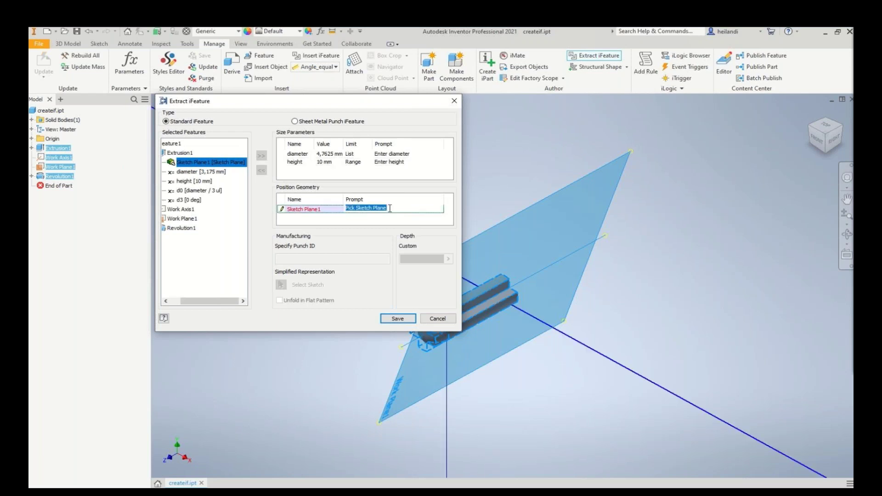
{"action": "type", "text": "Pick plane"}
{"action": "type", "text": " bas"}
{"action": "key", "text": "BackSpace"}
{"action": "key", "text": "BackSpace"}
{"action": "key", "text": "BackSpace"}
{"action": "type", "text": "for base of locator"}
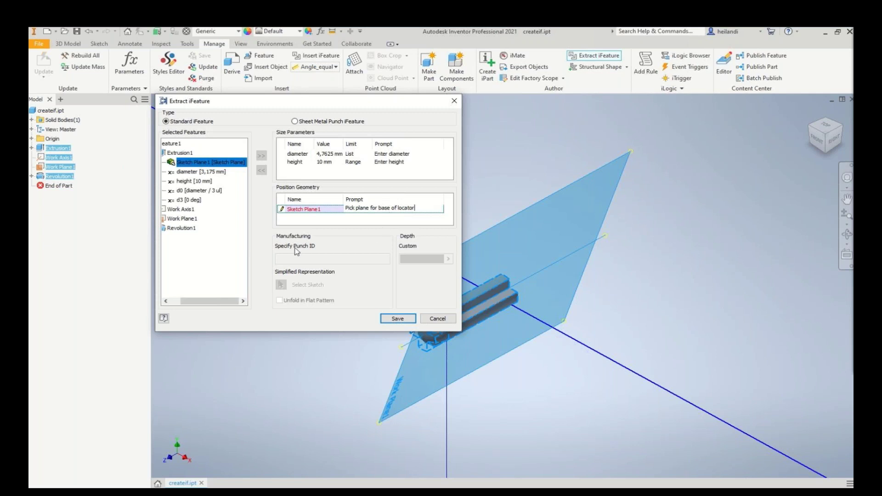
Rename the iFeature to boss and start saving it, browsing to the project workspace.
{"action": "left_click", "coordinate": [176, 144]}
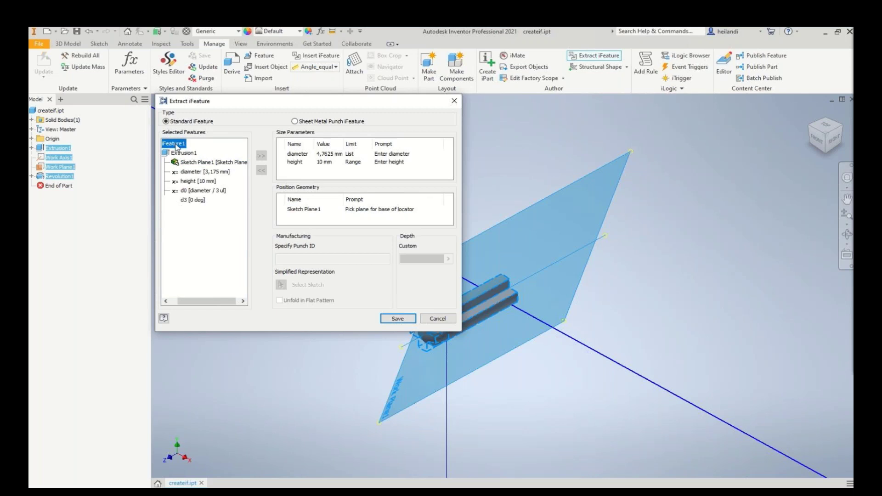
{"action": "right_click", "coordinate": [176, 144]}
{"action": "left_click", "coordinate": [186, 151]}
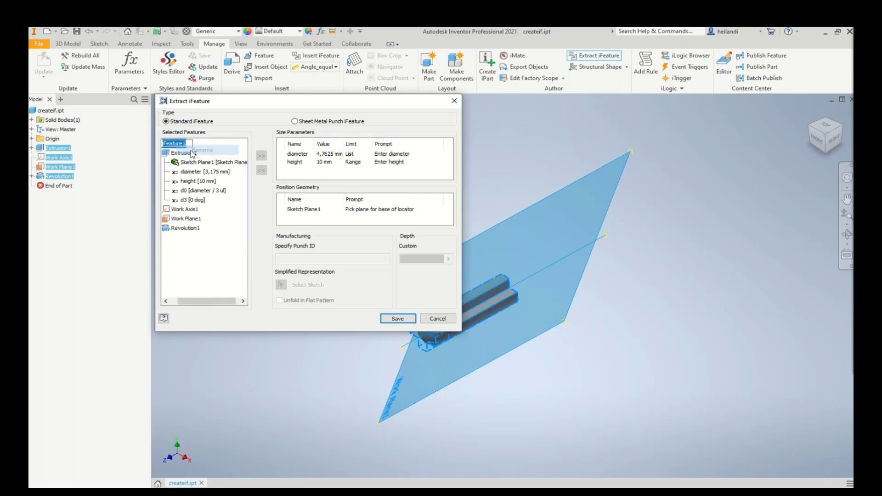
{"action": "type", "text": "boss"}
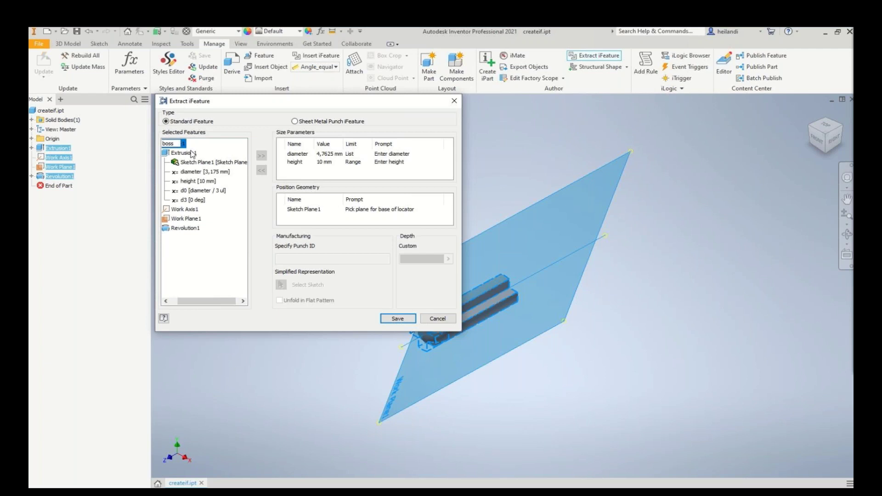
{"action": "left_click", "coordinate": [397, 318]}
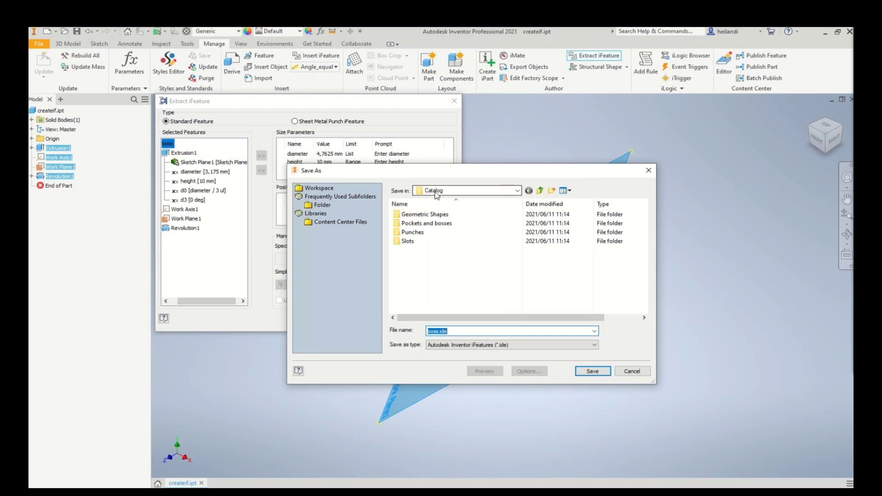
{"action": "left_click", "coordinate": [317, 190]}
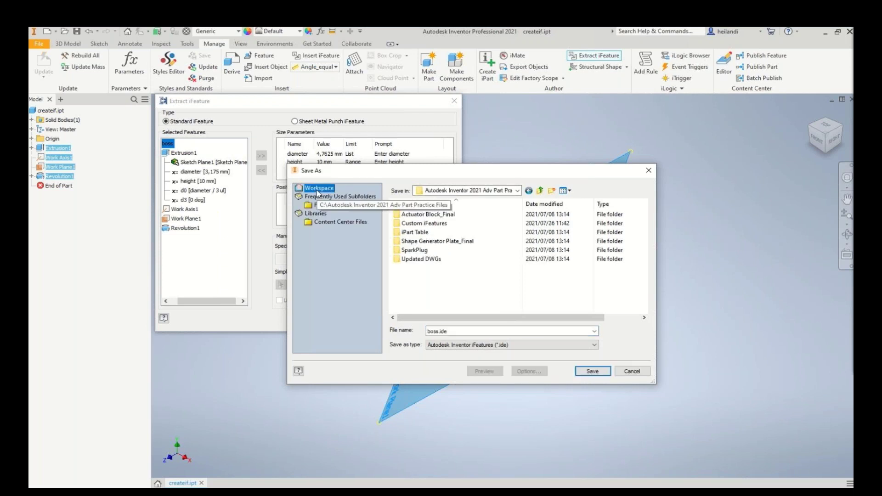
{"action": "left_click", "coordinate": [428, 281]}
{"action": "right_click", "coordinate": [428, 280]}
{"action": "mouse_move", "coordinate": [450, 370]}
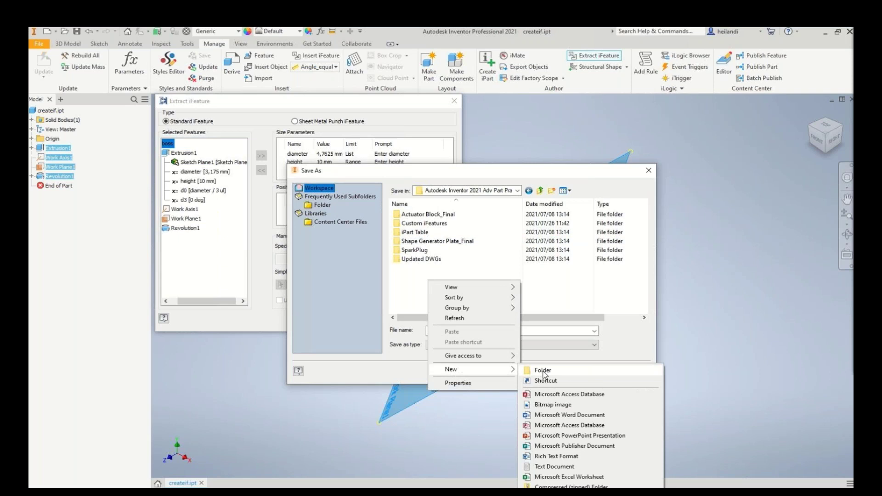
{"action": "left_click", "coordinate": [417, 286]}
Save the iFeature as locator.ide in the Custom iFeatures folder, replacing the existing file.
{"action": "double_click", "coordinate": [430, 224]}
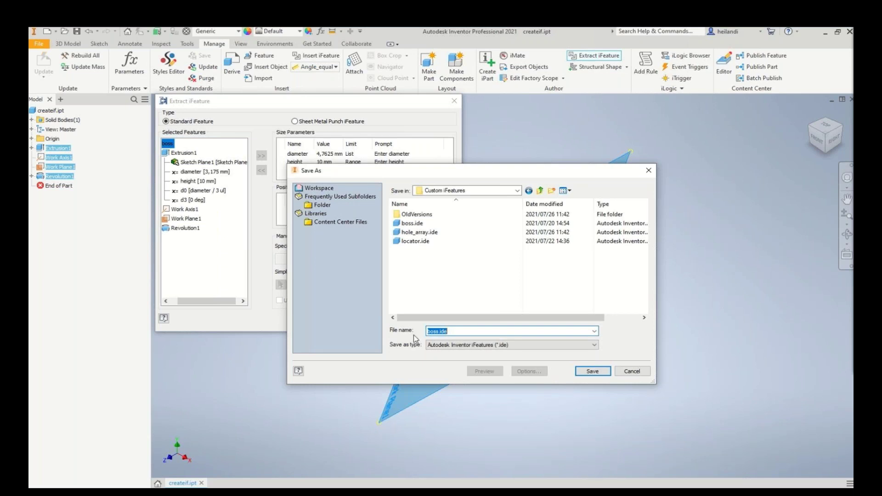
{"action": "left_click", "coordinate": [415, 242]}
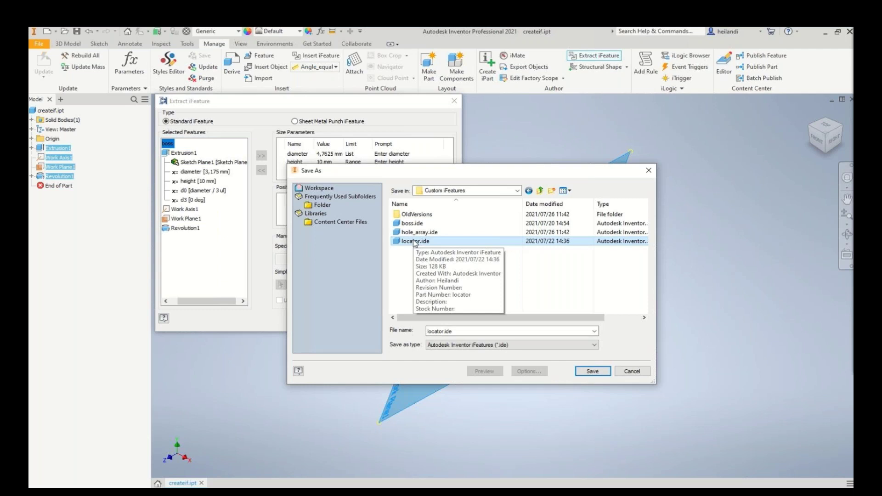
{"action": "left_click", "coordinate": [596, 374]}
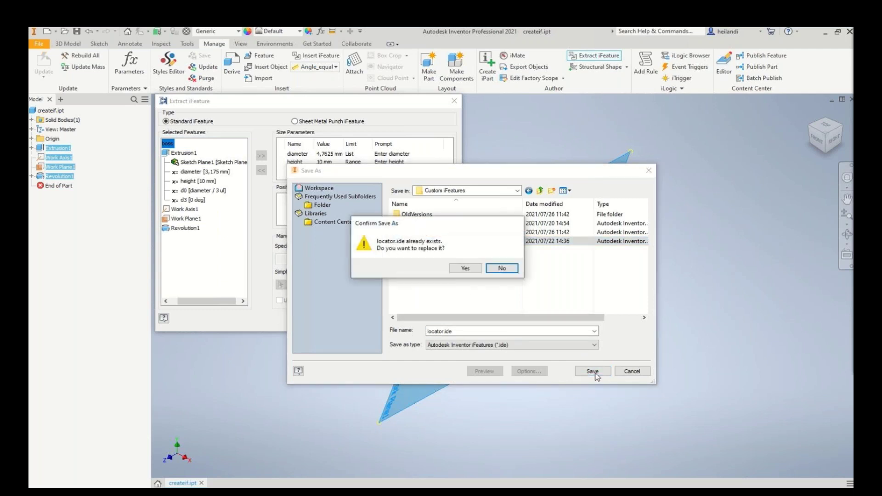
{"action": "left_click", "coordinate": [472, 270]}
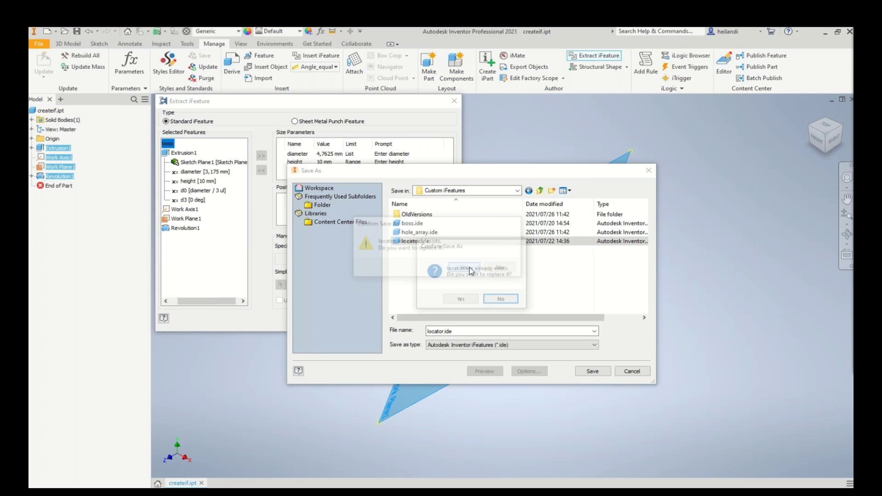
{"action": "left_click", "coordinate": [461, 299]}
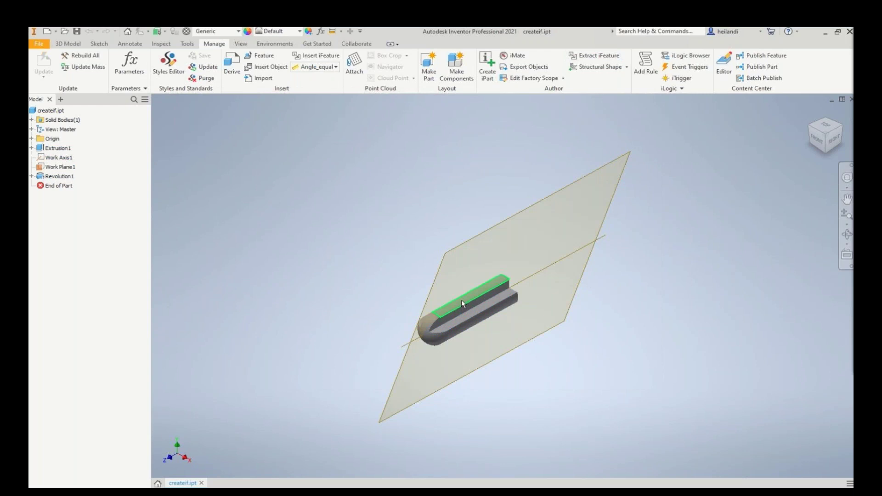
Close createif.ipt and open locator.ide from the workspace's Custom iFeatures folder.
{"action": "left_click", "coordinate": [851, 100]}
{"action": "left_click", "coordinate": [416, 278]}
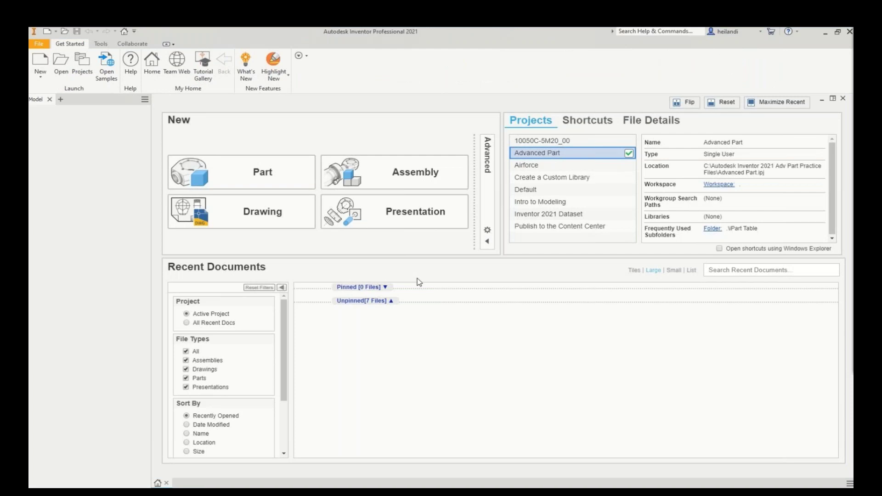
{"action": "left_click", "coordinate": [60, 68]}
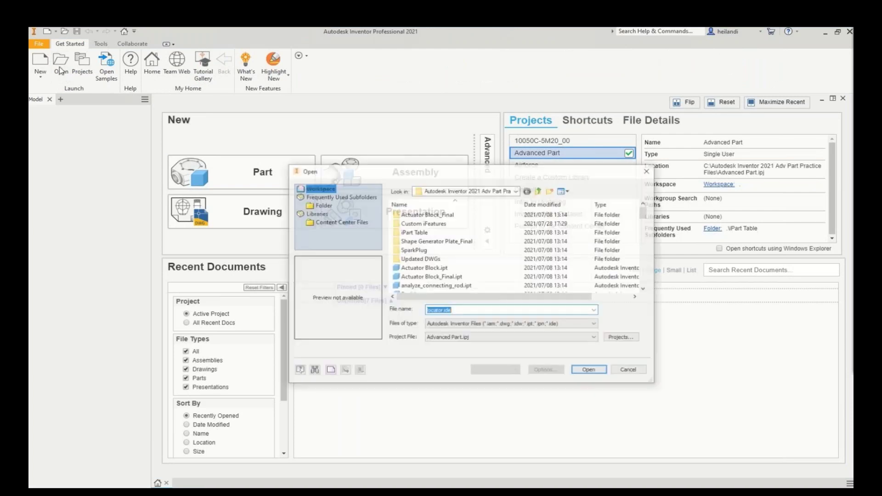
{"action": "left_click", "coordinate": [596, 371]}
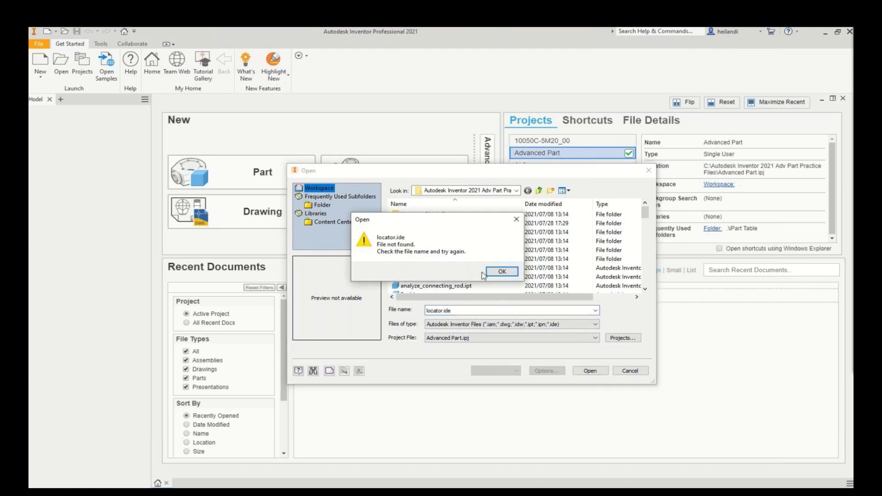
{"action": "left_click", "coordinate": [503, 271]}
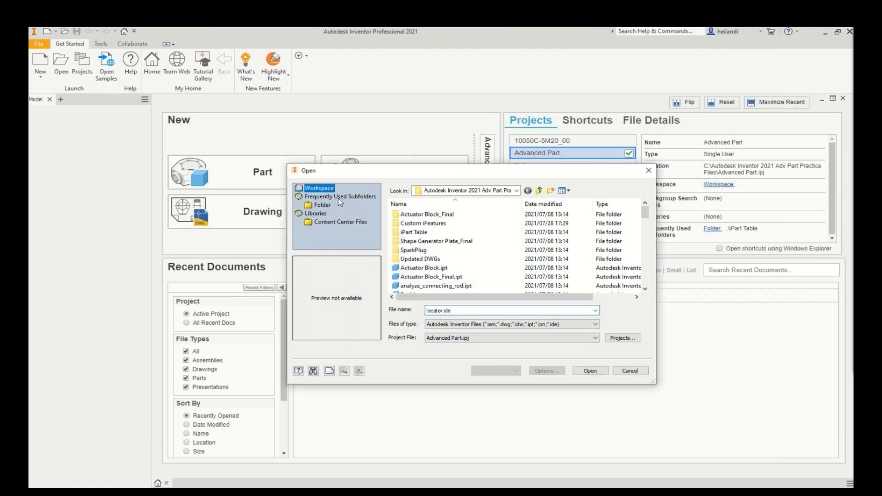
{"action": "double_click", "coordinate": [422, 223]}
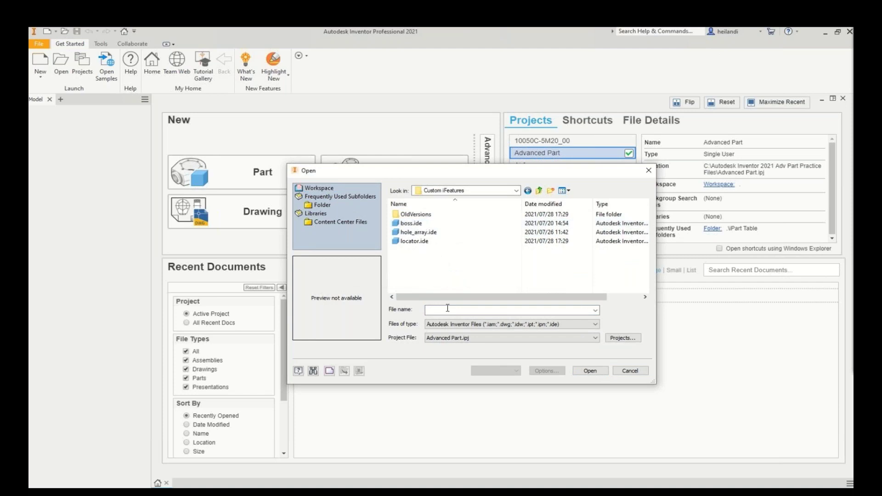
{"action": "double_click", "coordinate": [418, 241]}
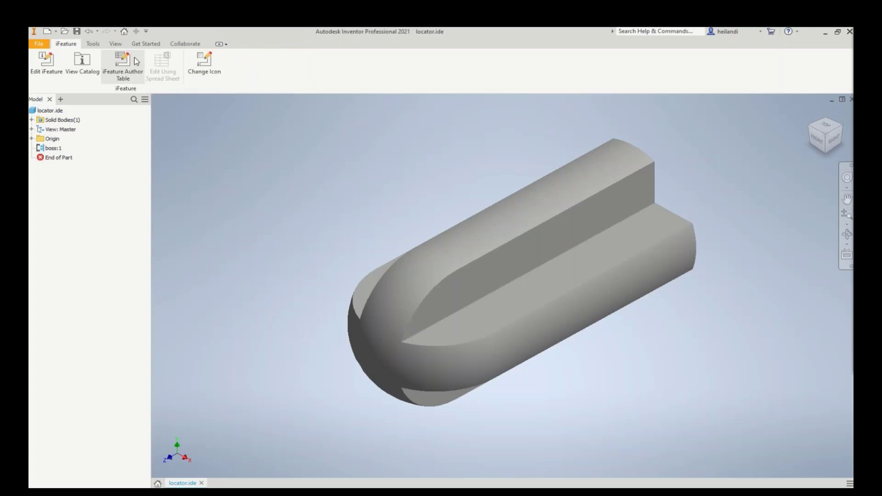
Embed locator.doc from the Autodesk Inventor 2021 Adv Part Practice Files folder into locator.ide as an object created from file.
{"action": "left_click", "coordinate": [93, 44]}
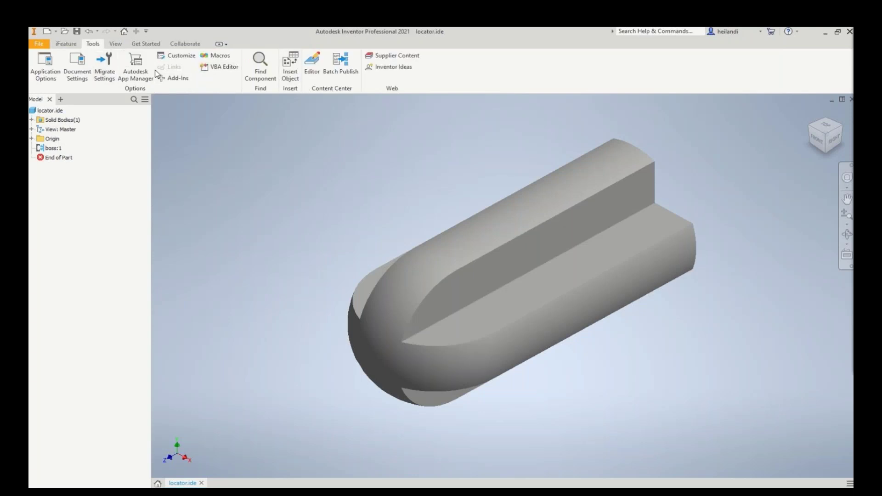
{"action": "left_click", "coordinate": [290, 69]}
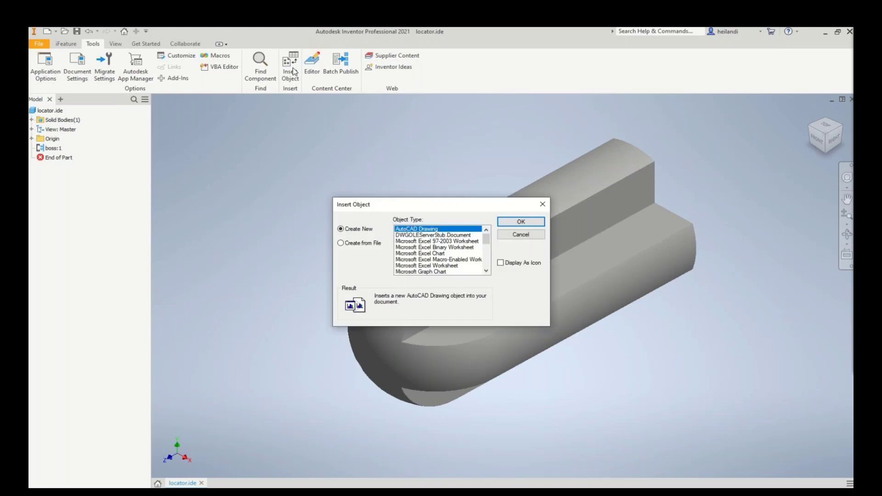
{"action": "left_click", "coordinate": [355, 244]}
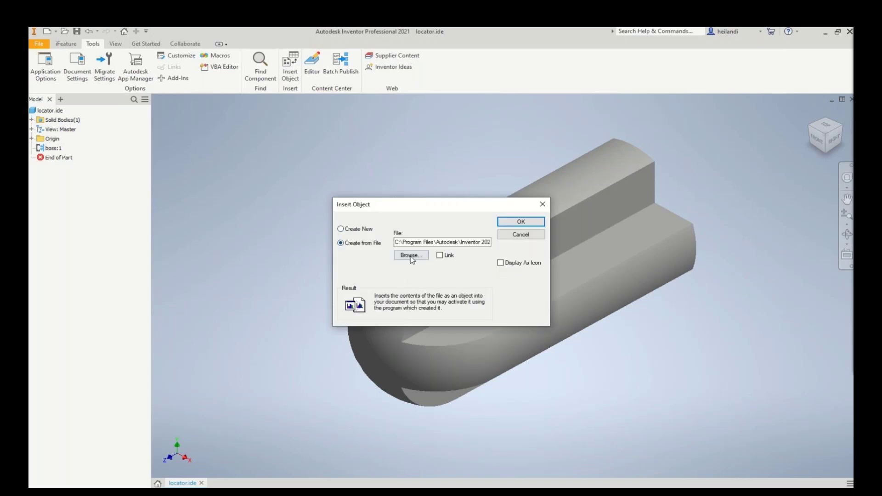
{"action": "left_click", "coordinate": [410, 255]}
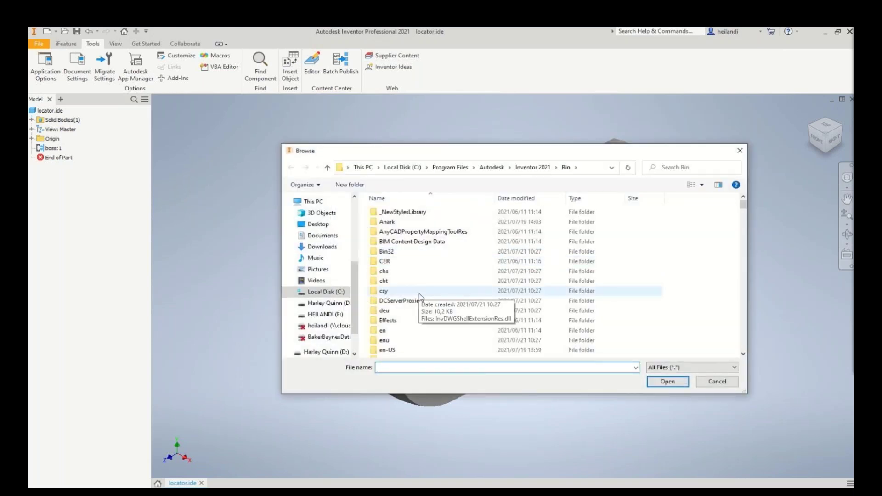
{"action": "left_click", "coordinate": [321, 293]}
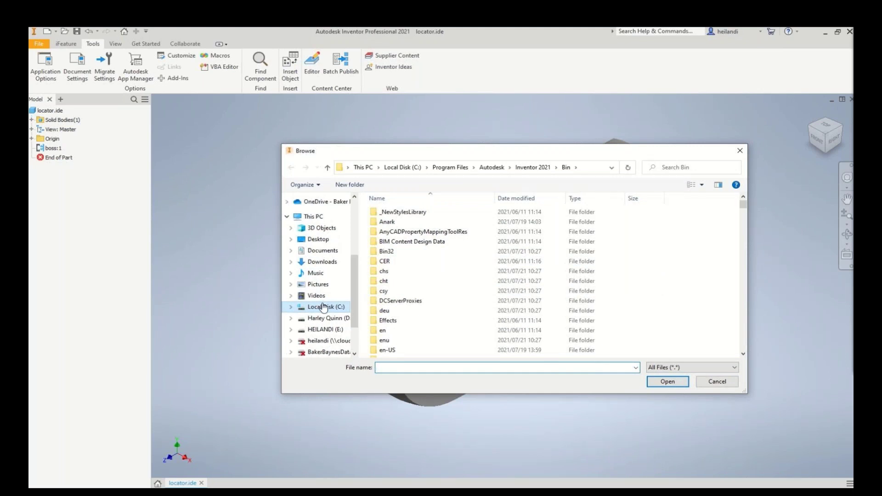
{"action": "double_click", "coordinate": [432, 232]}
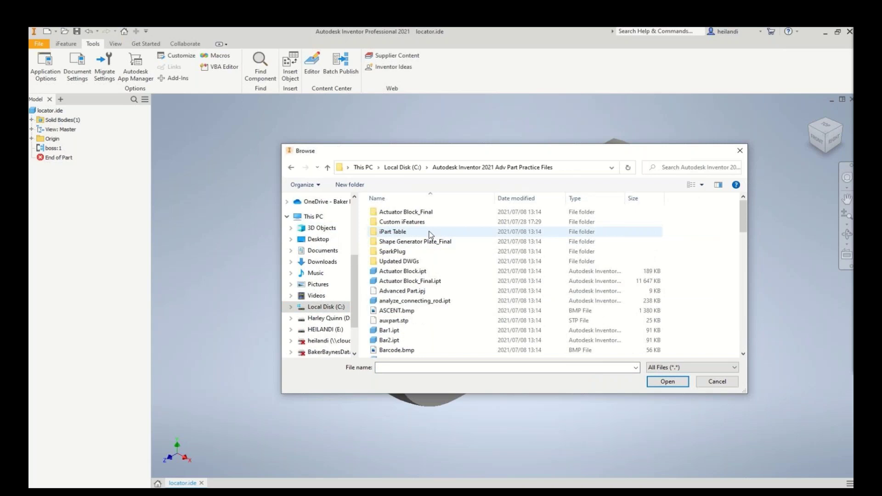
{"action": "scroll", "coordinate": [406, 348], "scroll_direction": "down", "scroll_amount": 9}
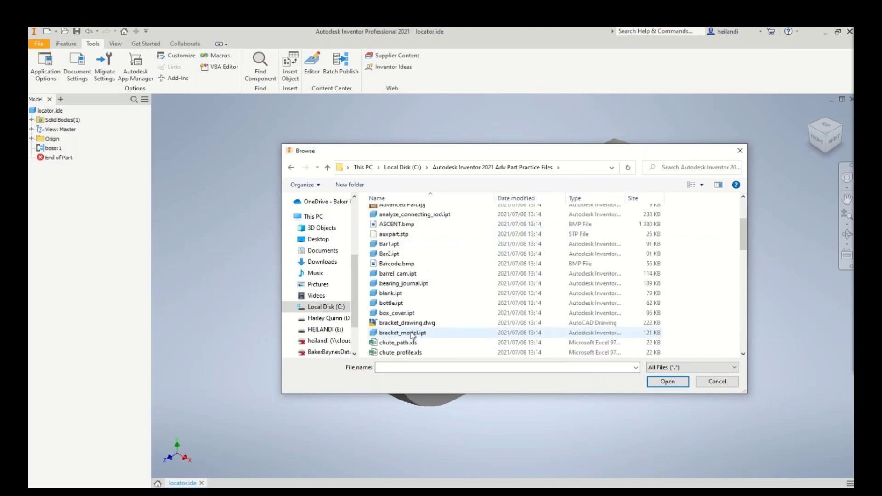
{"action": "scroll", "coordinate": [412, 335], "scroll_direction": "down", "scroll_amount": 4}
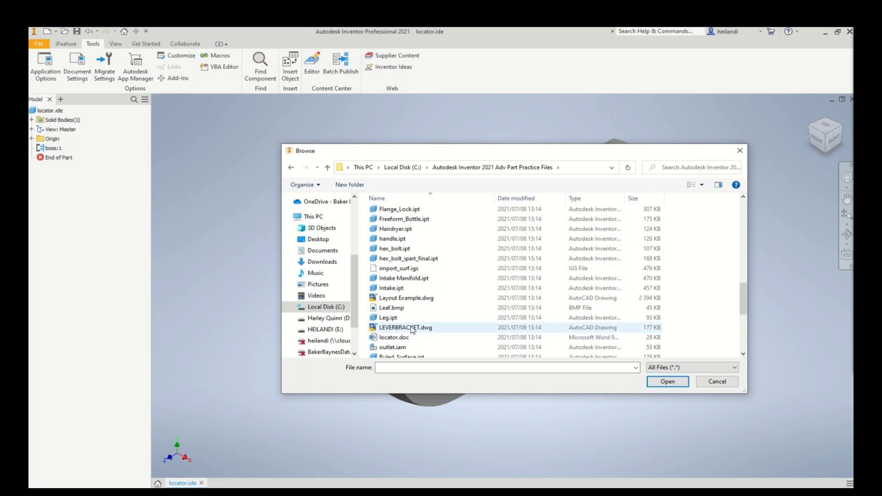
{"action": "double_click", "coordinate": [392, 337]}
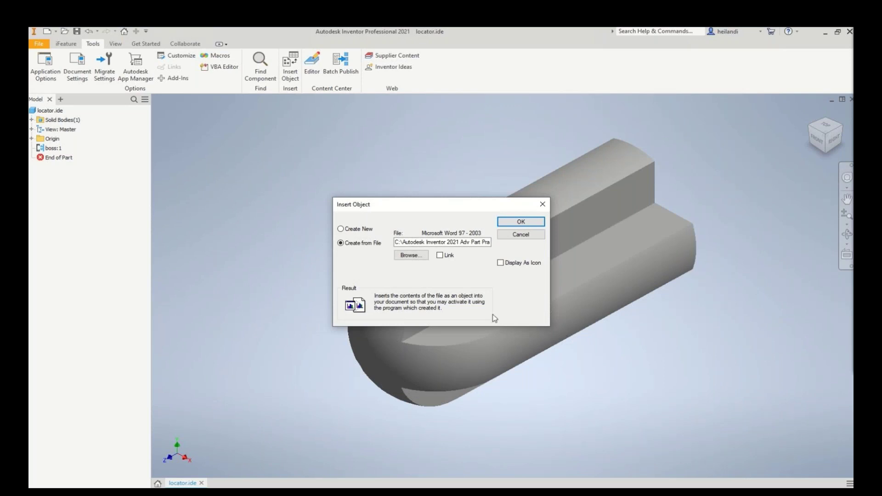
{"action": "left_click", "coordinate": [523, 223]}
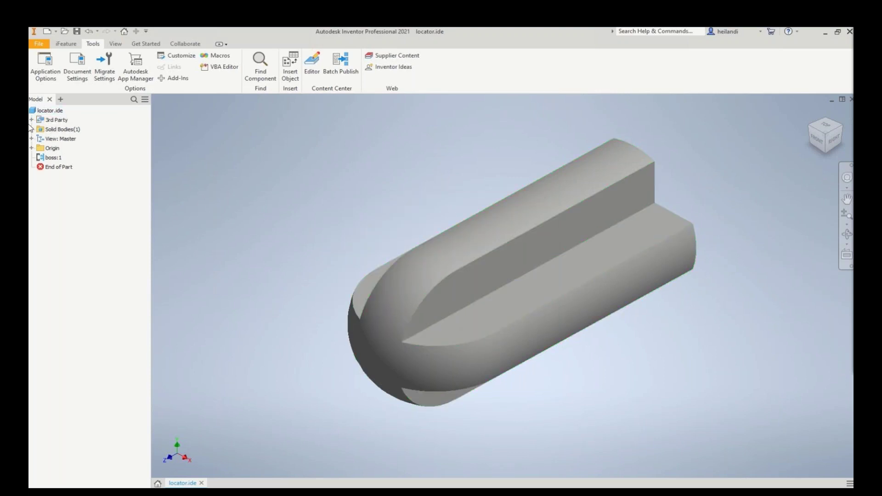
Designate the embedded Word document under 3rd Party as the iFeature's placement help.
{"action": "left_click", "coordinate": [31, 120]}
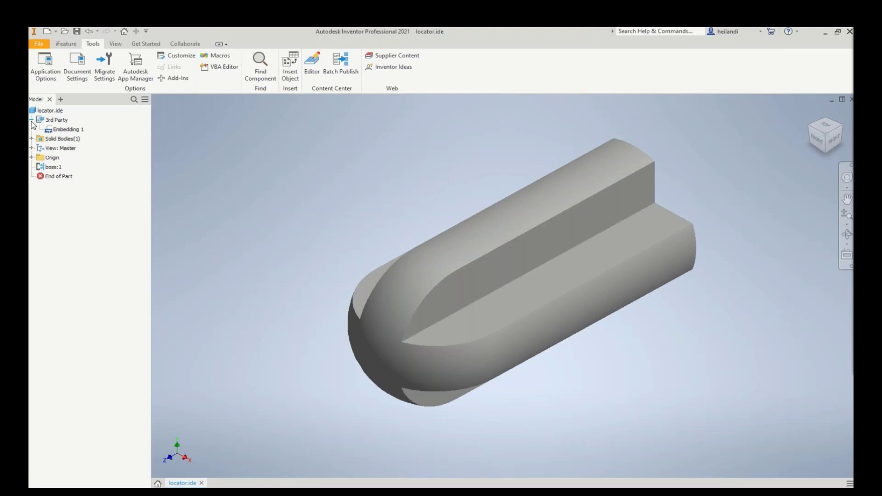
{"action": "right_click", "coordinate": [79, 130]}
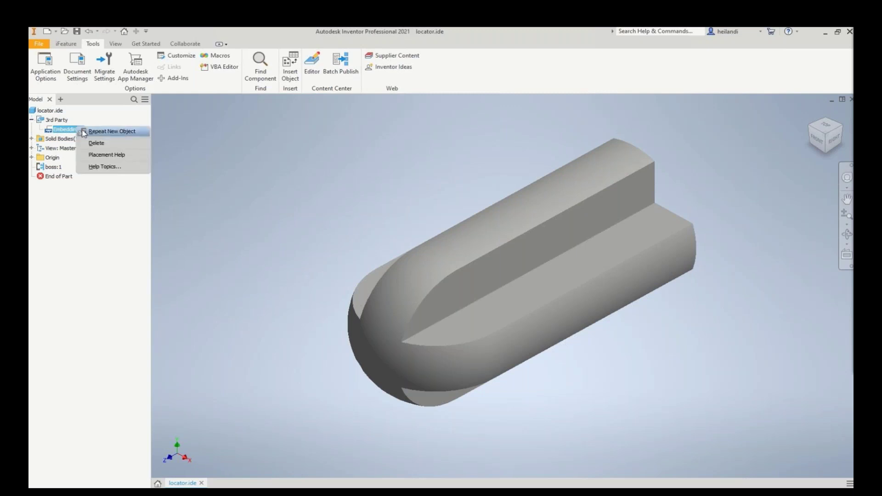
{"action": "left_click", "coordinate": [105, 157]}
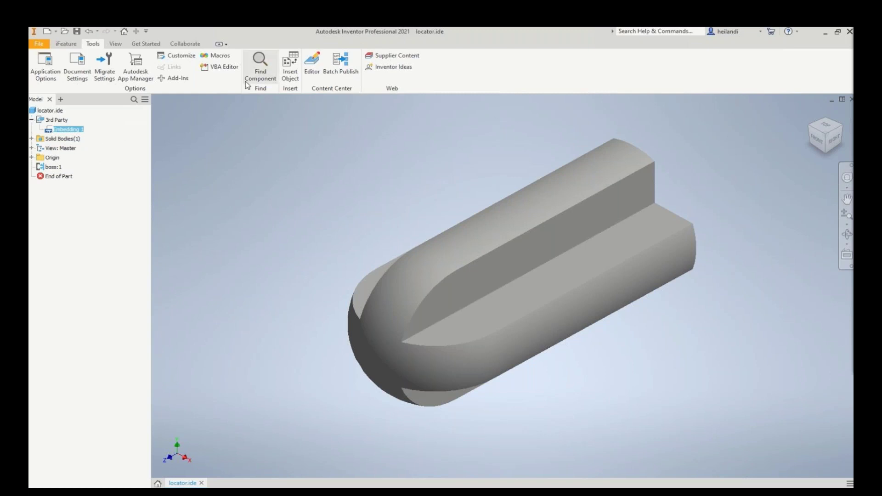
Close locator.ide with its changes saved and open fanbase.ipt from the project workspace.
{"action": "left_click", "coordinate": [851, 99]}
{"action": "left_click", "coordinate": [377, 278]}
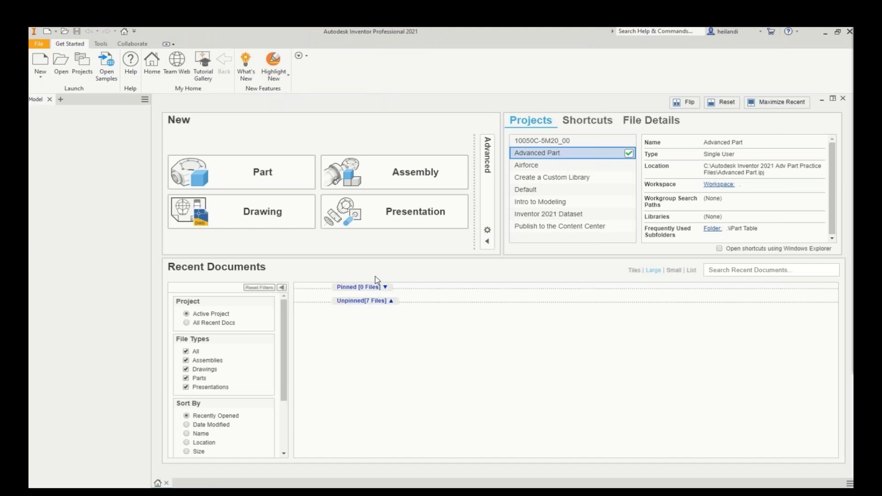
{"action": "left_click", "coordinate": [61, 62]}
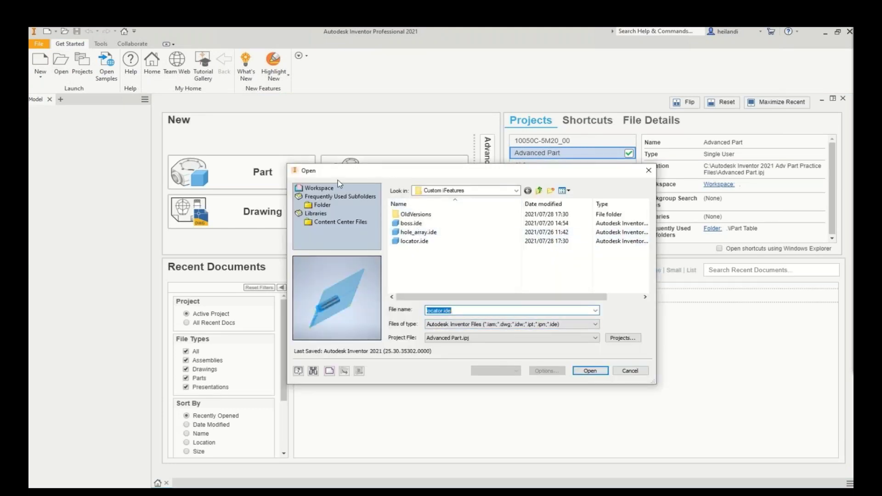
{"action": "left_click", "coordinate": [324, 191]}
{"action": "scroll", "coordinate": [439, 266], "scroll_direction": "down", "scroll_amount": 5}
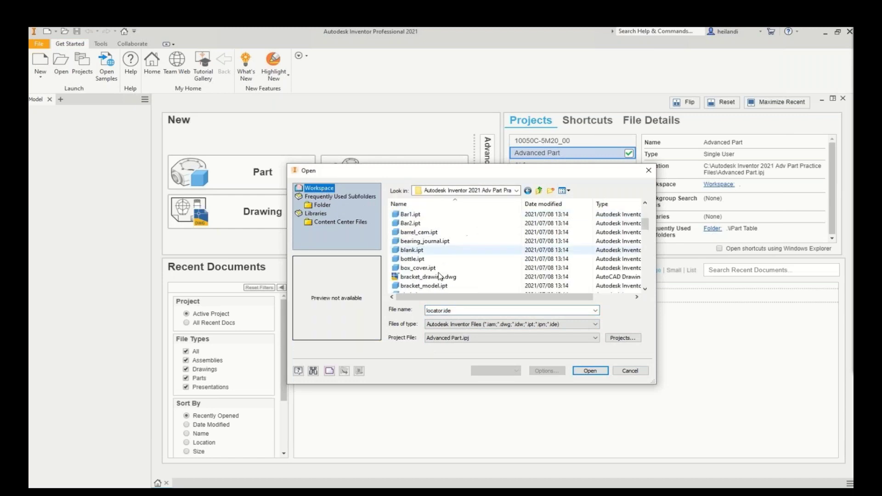
{"action": "scroll", "coordinate": [439, 277], "scroll_direction": "down", "scroll_amount": 3}
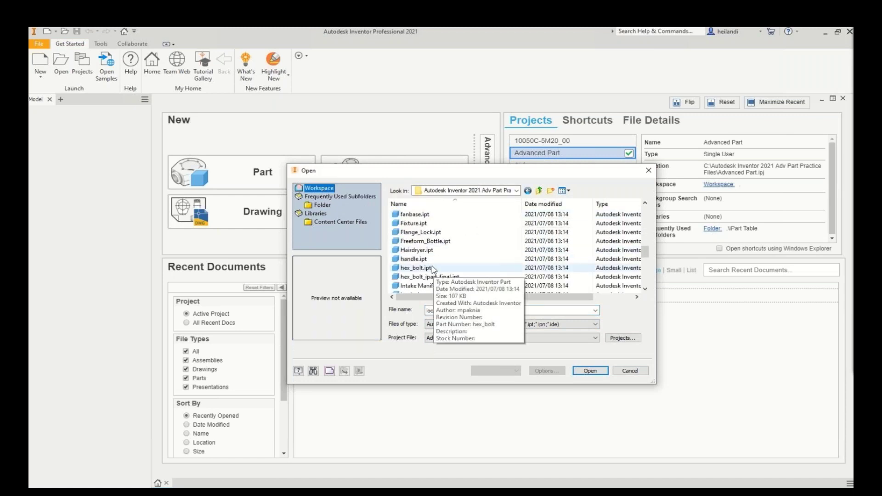
{"action": "double_click", "coordinate": [416, 215]}
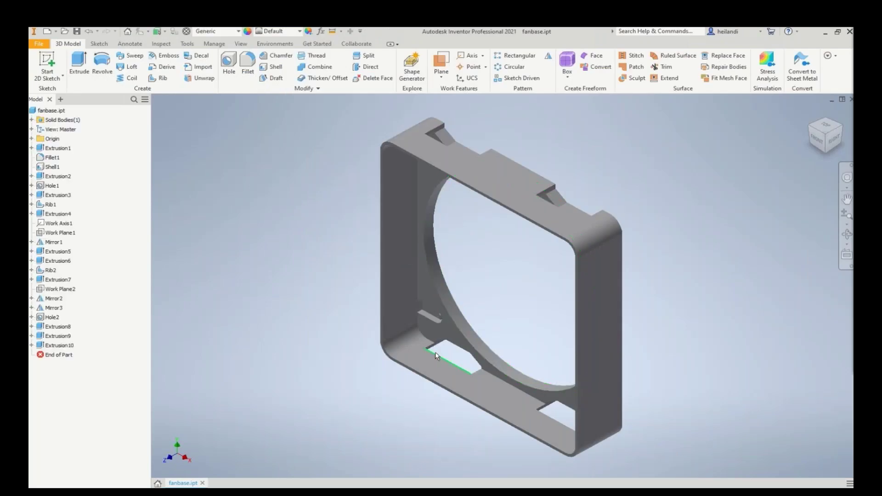
Start inserting an iFeature into the part, loading locator.ide from the workspace's Custom iFeatures folder.
{"action": "left_click", "coordinate": [215, 44]}
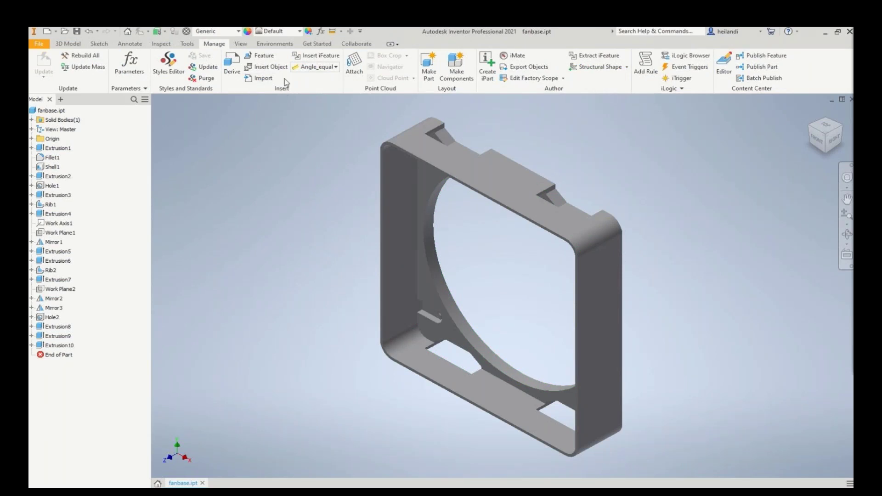
{"action": "left_click", "coordinate": [311, 56]}
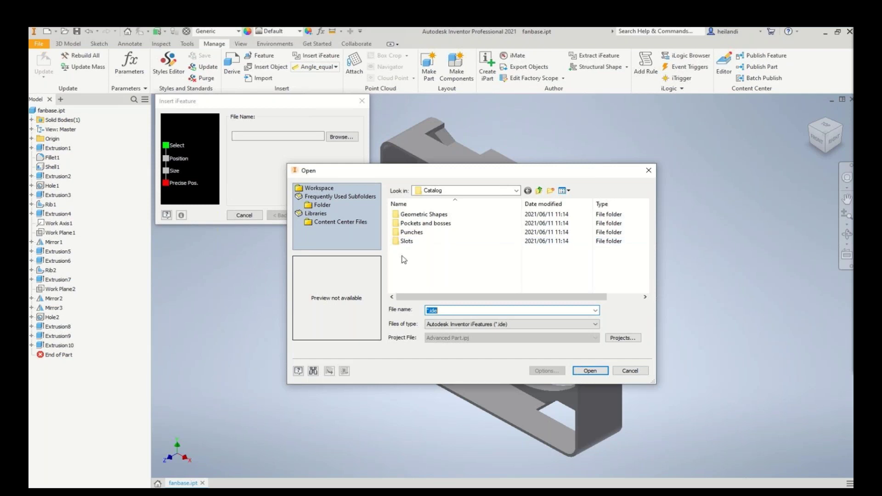
{"action": "left_click", "coordinate": [326, 190]}
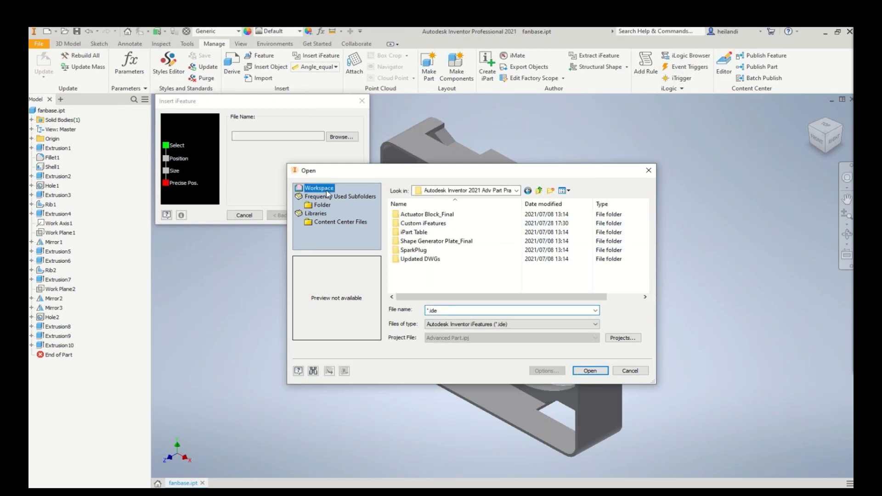
{"action": "double_click", "coordinate": [422, 223]}
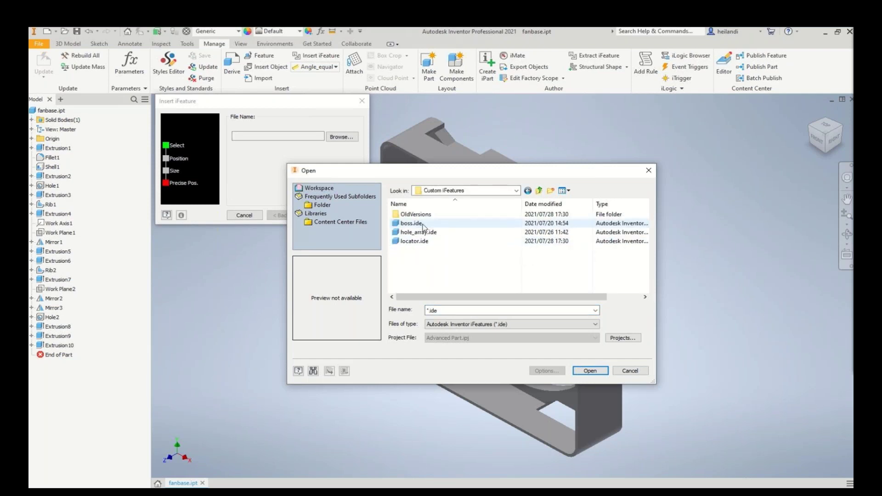
{"action": "double_click", "coordinate": [416, 240]}
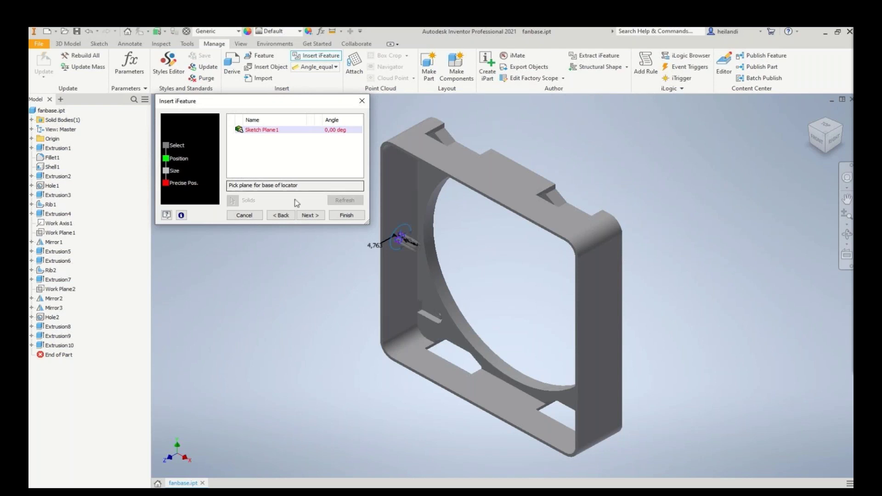
Place the locator's Sketch Plane1 on the fan base's inner face, positioned in the lower-left corner above the rectangular cutout.
{"action": "left_click", "coordinate": [449, 327]}
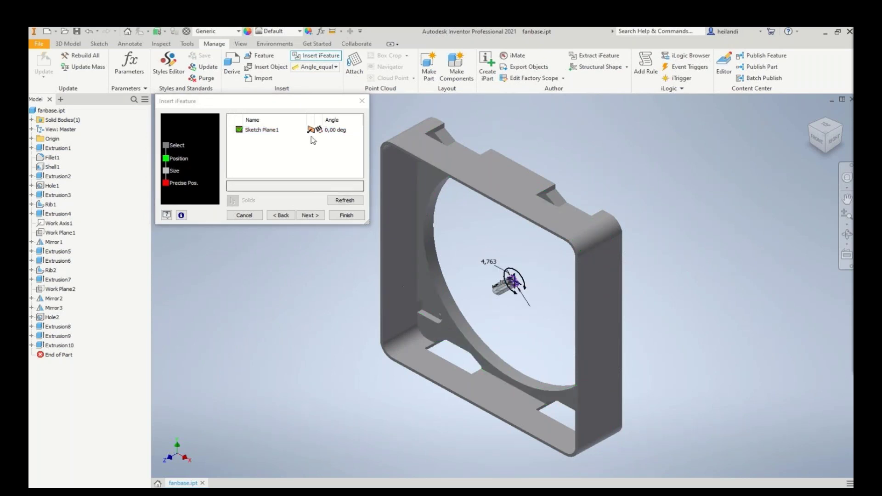
{"action": "left_click_drag", "start_coordinate": [523, 289], "coordinate": [432, 331]}
{"action": "left_click", "coordinate": [431, 330]}
{"action": "left_click", "coordinate": [315, 132]}
{"action": "left_click", "coordinate": [315, 132]}
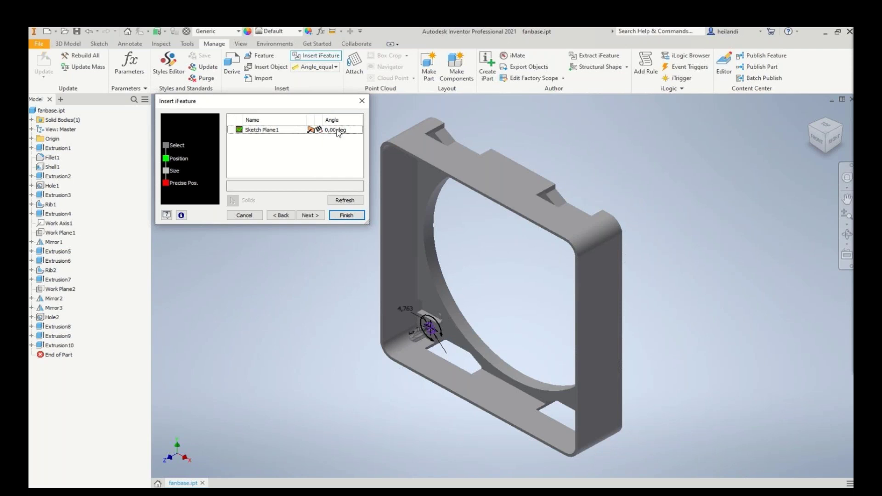
Set the locator's diameter to 9.525 mm from its list of allowed sizes.
{"action": "left_click", "coordinate": [310, 215]}
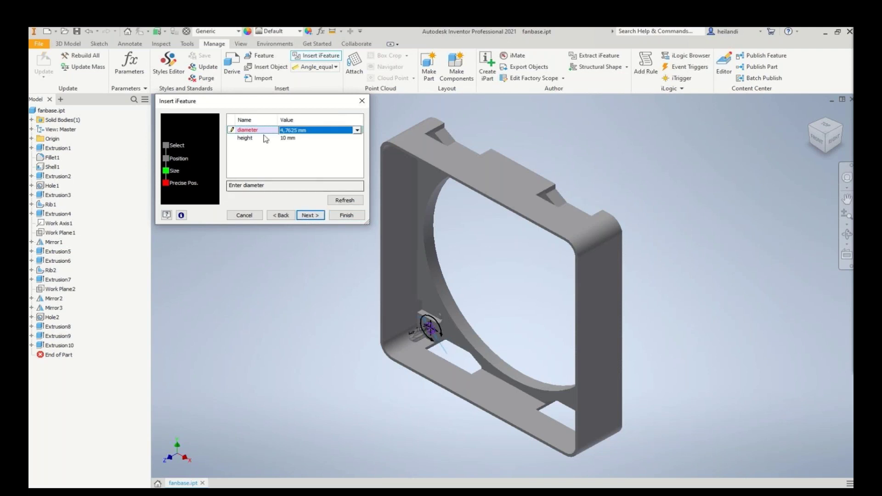
{"action": "left_click", "coordinate": [357, 130]}
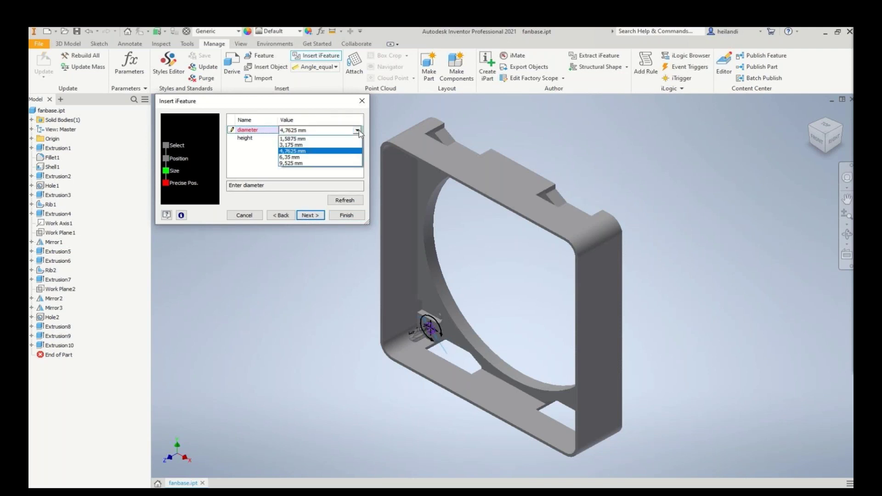
{"action": "left_click", "coordinate": [299, 163]}
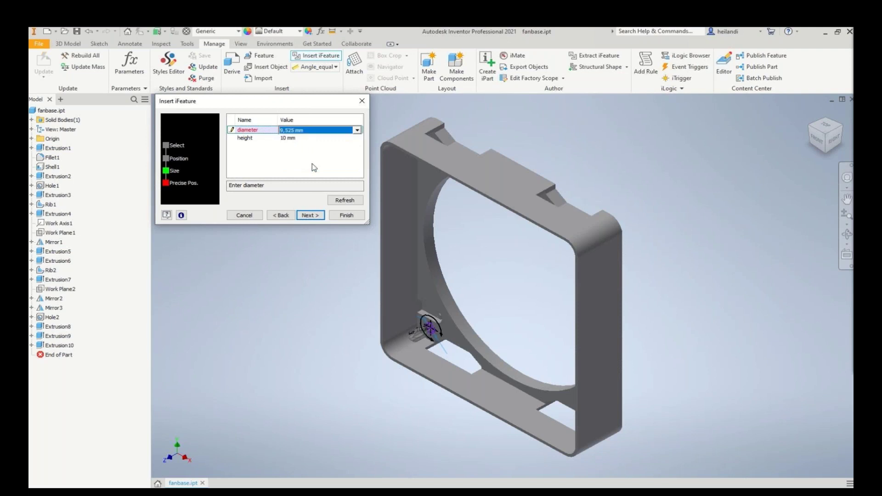
Try a height of 2.5 mm for the locator.
{"action": "left_click", "coordinate": [296, 138]}
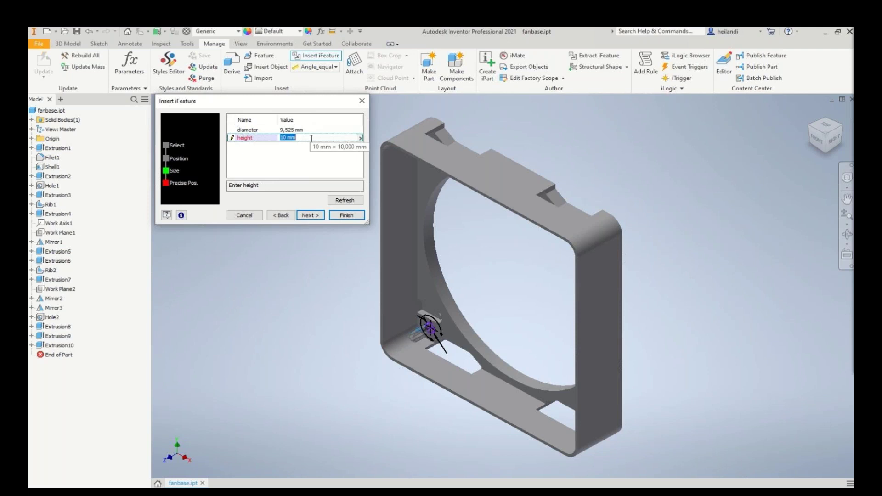
{"action": "type", "text": "2.5"}
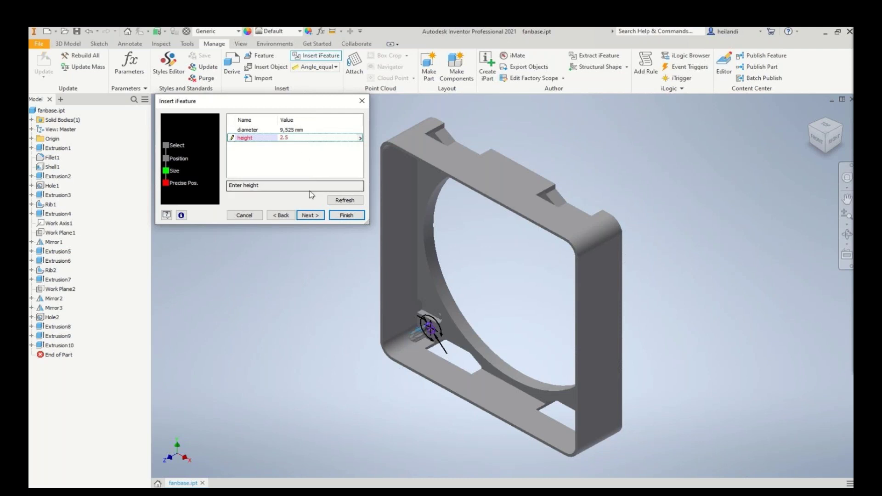
{"action": "left_click", "coordinate": [310, 216]}
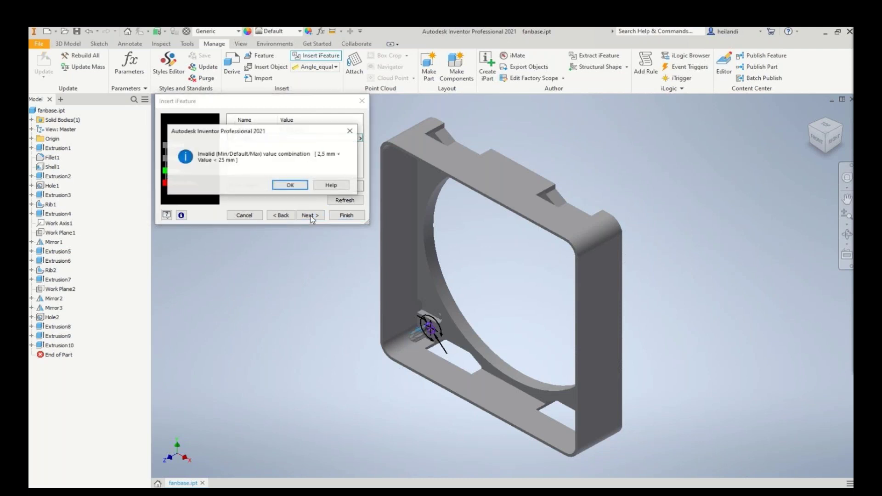
{"action": "left_click", "coordinate": [290, 184]}
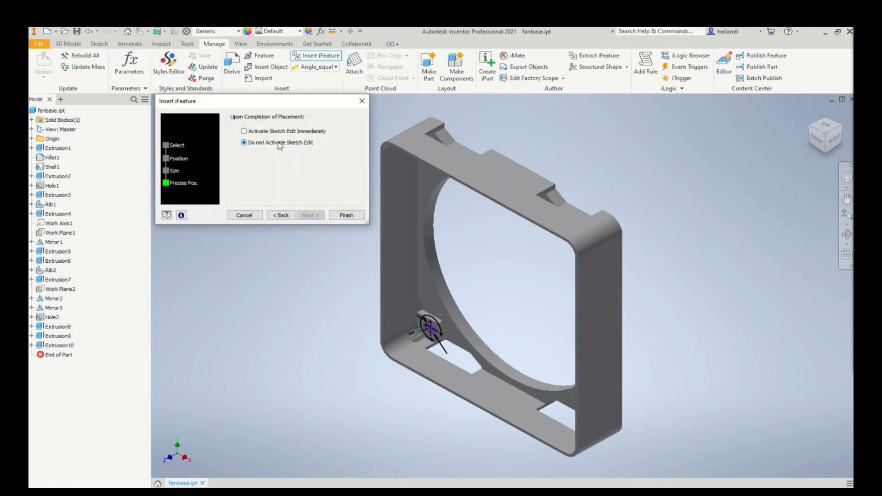
Set the locator's height to 8 mm and continue to the precise positioning stage.
{"action": "left_click", "coordinate": [288, 216]}
{"action": "left_click", "coordinate": [303, 138]}
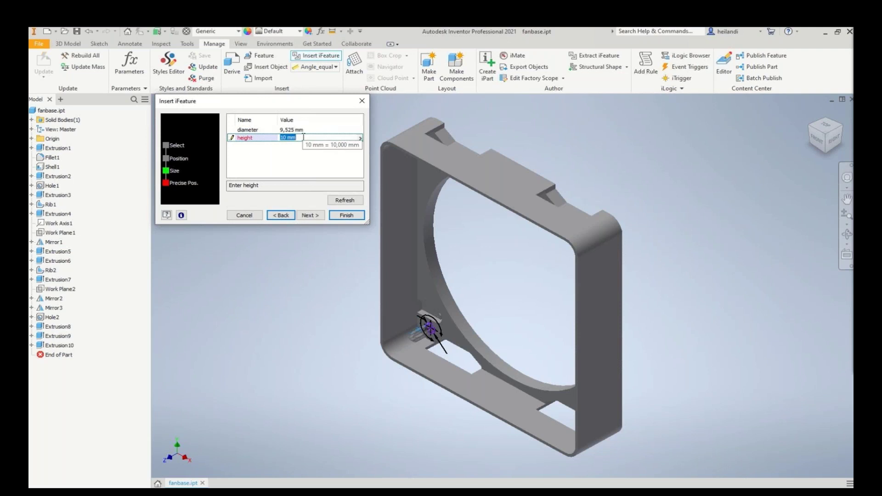
{"action": "type", "text": "8"}
{"action": "key", "text": "Return"}
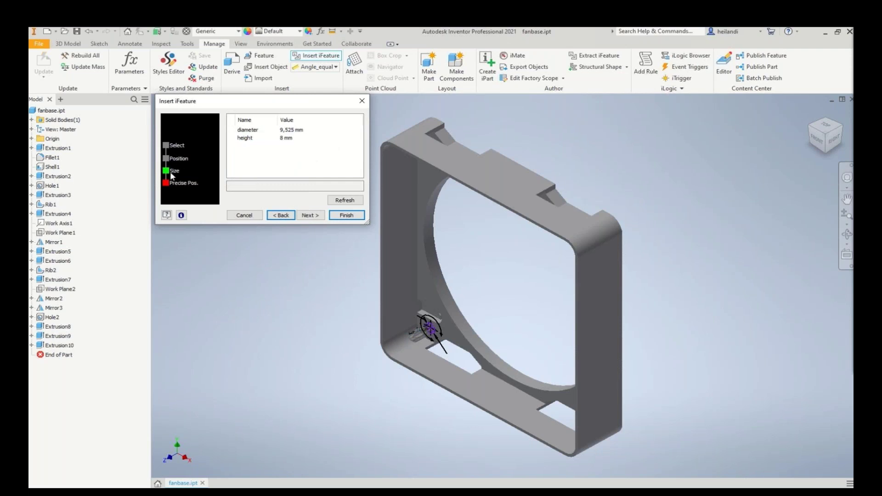
{"action": "left_click", "coordinate": [317, 216]}
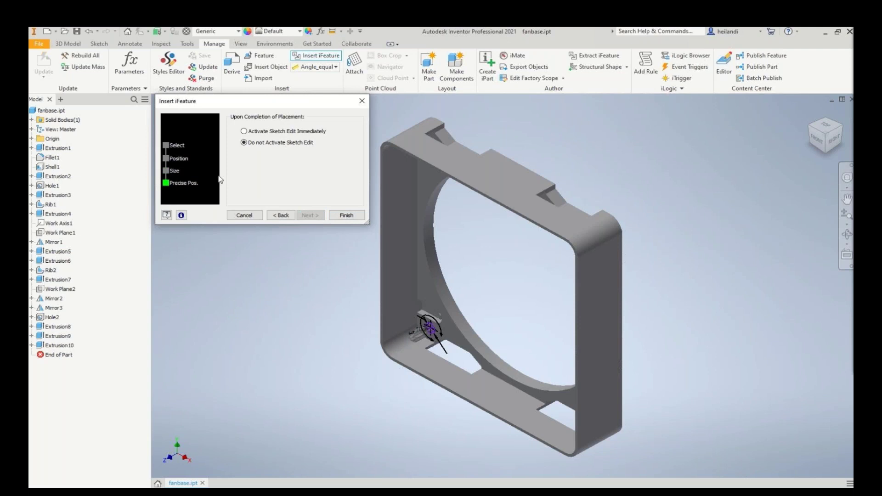
Check the locator's embedded placement instructions and finish the insertion with Activate Sketch Edit Immediately.
{"action": "left_click", "coordinate": [185, 217]}
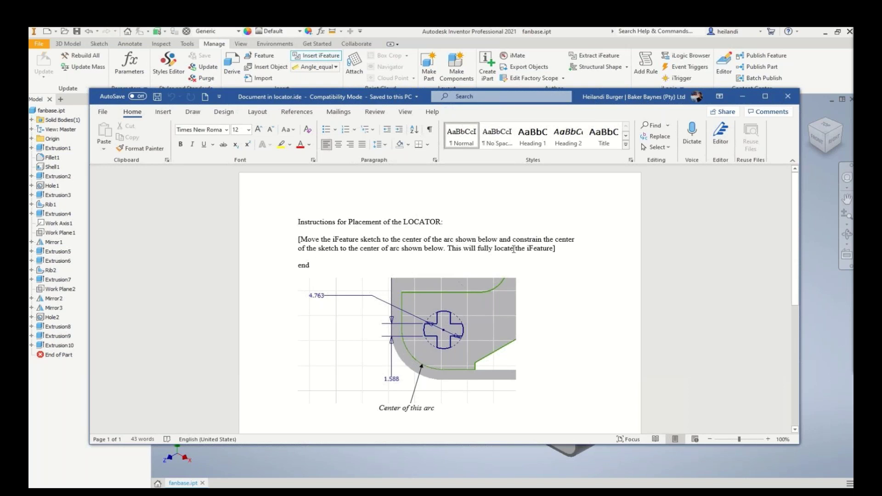
{"action": "left_click", "coordinate": [788, 96]}
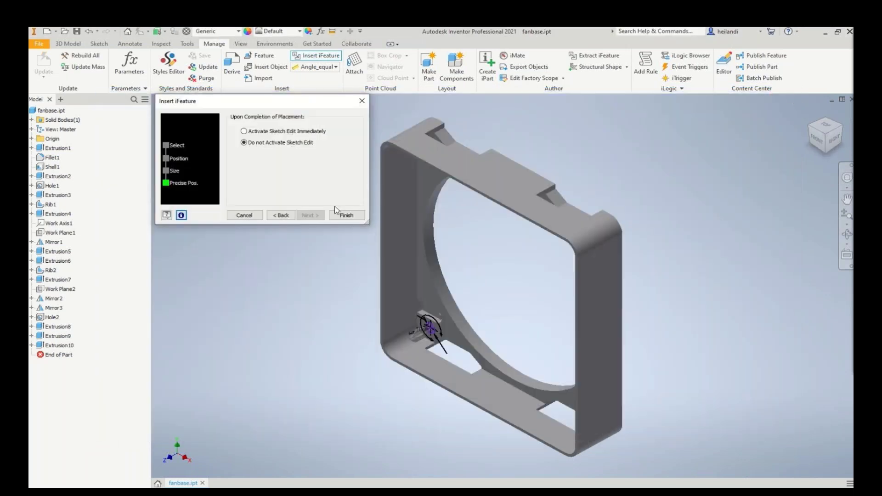
{"action": "left_click", "coordinate": [244, 131]}
{"action": "left_click", "coordinate": [352, 219]}
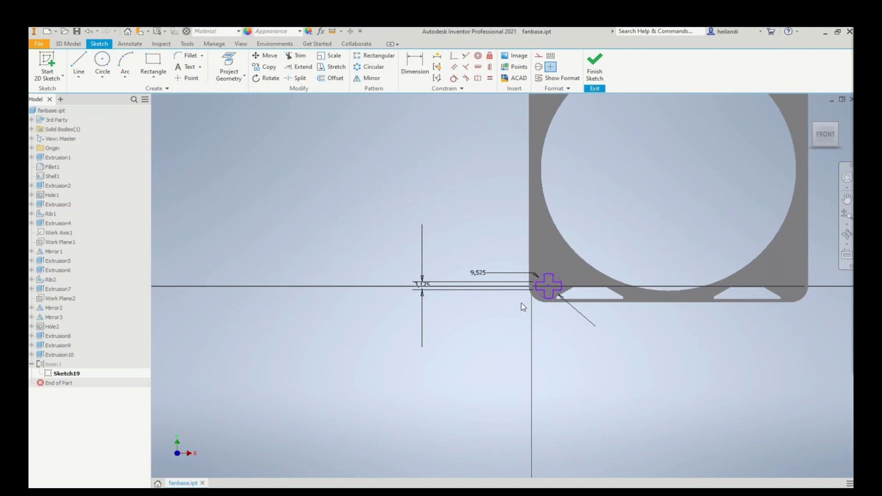
Place a sketch point at the center of the fan base's lower-left corner arc.
{"action": "left_click", "coordinate": [186, 78]}
{"action": "scroll", "coordinate": [556, 323], "scroll_direction": "down", "scroll_amount": 5}
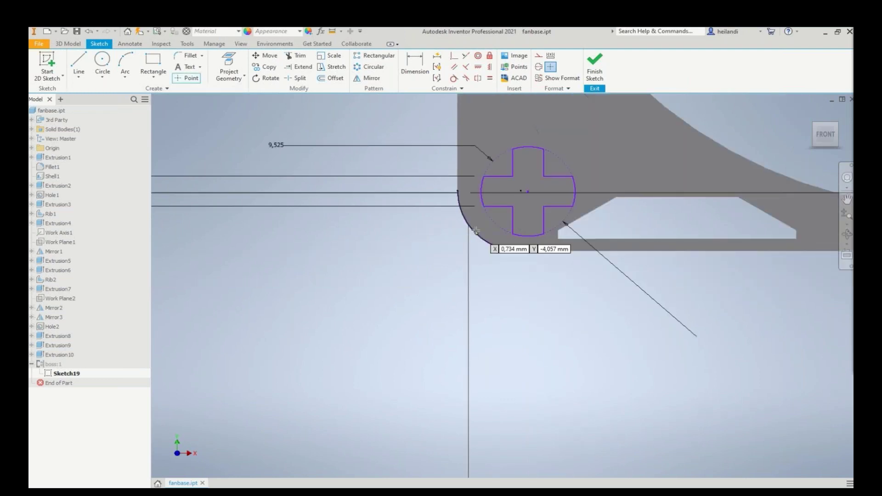
{"action": "left_click", "coordinate": [520, 191]}
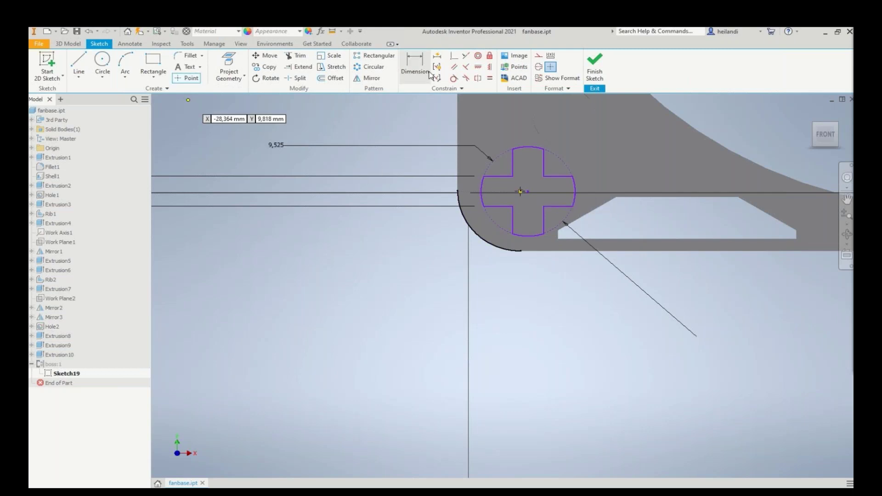
Make the locator sketch's center coincident with the lower-left arc's center point and finish the sketch.
{"action": "left_click", "coordinate": [454, 56]}
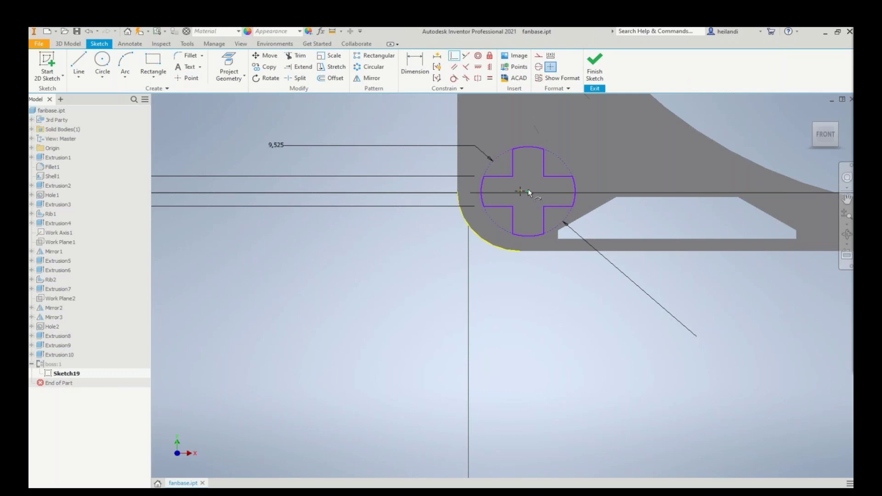
{"action": "left_click", "coordinate": [520, 189]}
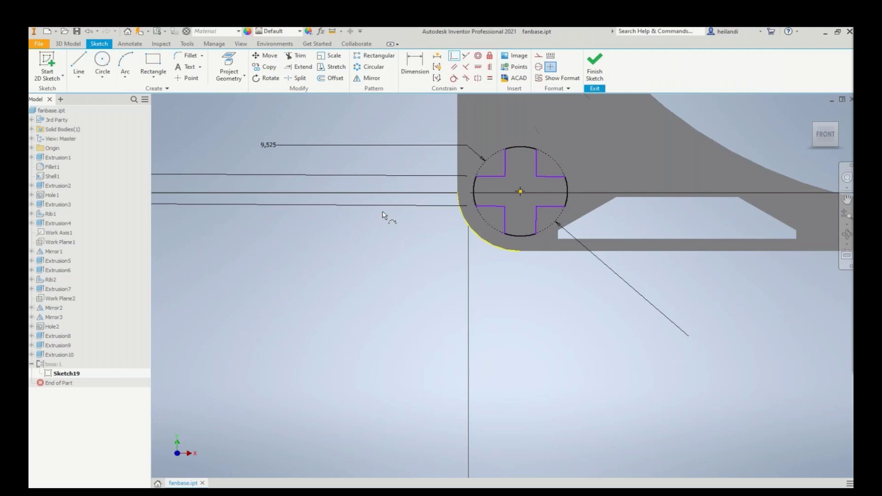
{"action": "left_click", "coordinate": [596, 65]}
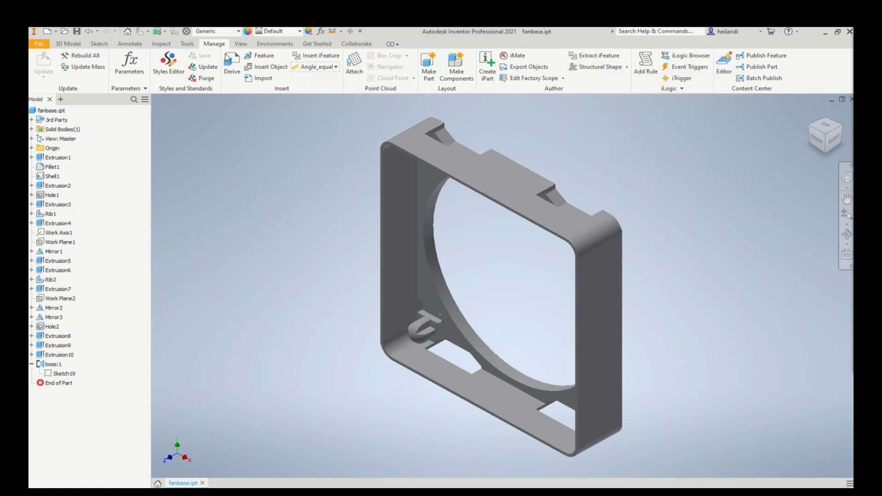
Insert locator.ide a second time and place its Sketch Plane1 on the inner face at the fan base's upper-left corner.
{"action": "left_click", "coordinate": [323, 56]}
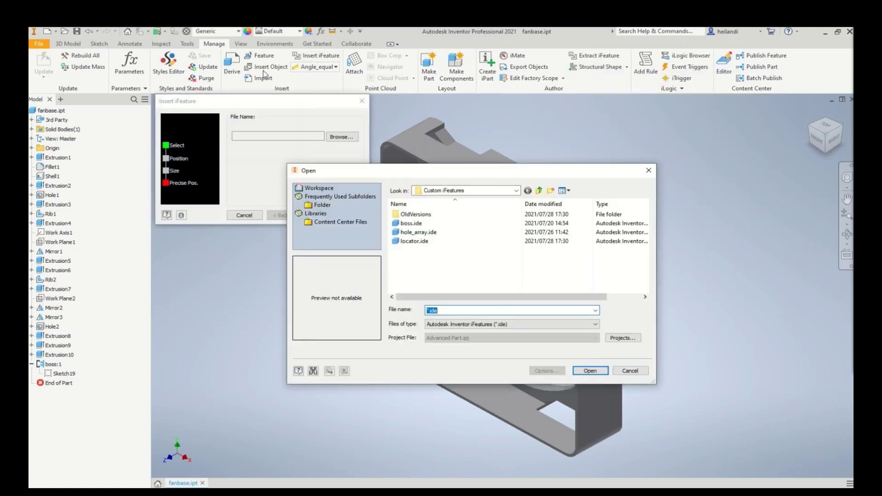
{"action": "double_click", "coordinate": [414, 241]}
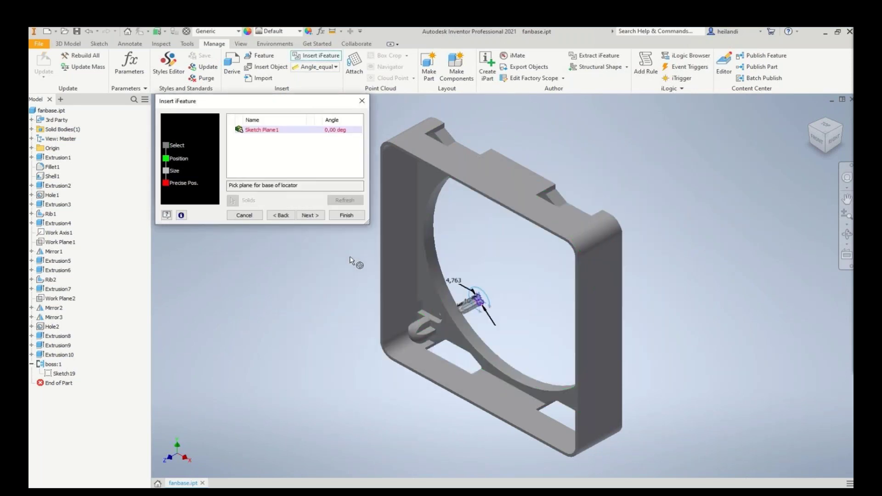
{"action": "left_click", "coordinate": [847, 234]}
{"action": "left_click_drag", "start_coordinate": [658, 258], "coordinate": [564, 197]}
{"action": "left_click_drag", "start_coordinate": [433, 142], "coordinate": [505, 196]}
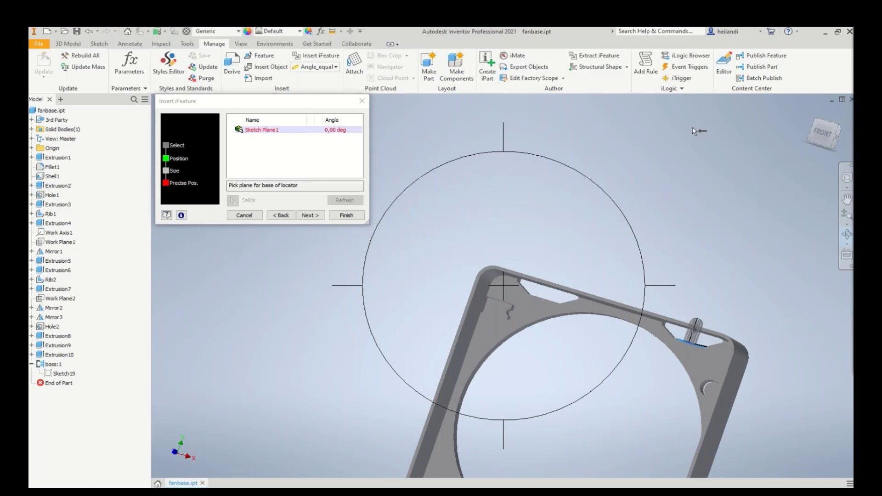
{"action": "key", "text": "Escape"}
{"action": "left_click", "coordinate": [506, 288]}
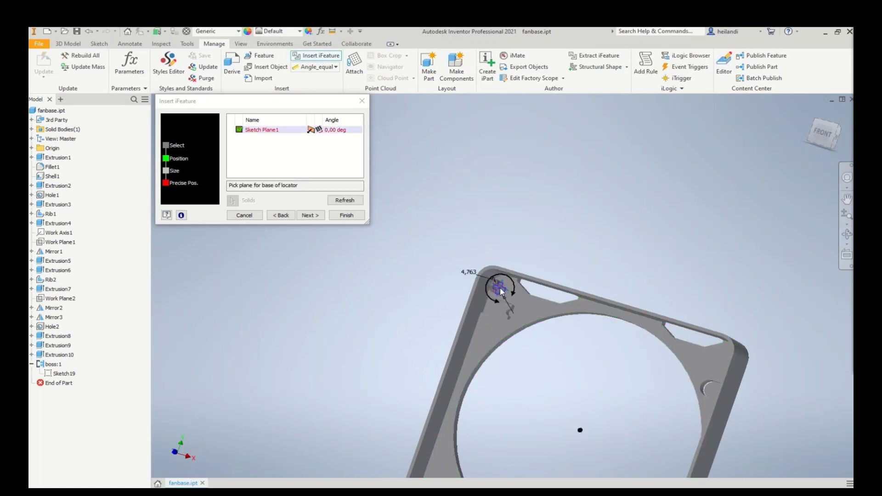
{"action": "left_click", "coordinate": [504, 288]}
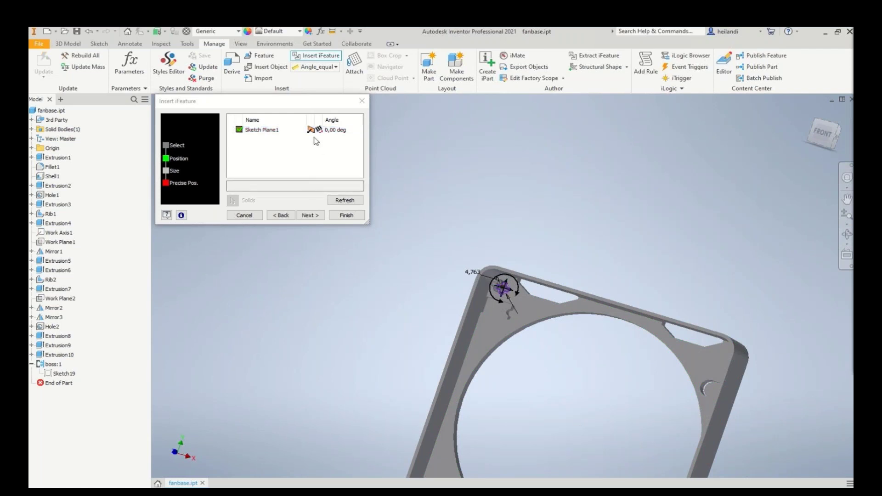
Set the second locator's diameter to 1.5875 mm from the allowed sizes and its height to 24.9.
{"action": "left_click", "coordinate": [314, 216]}
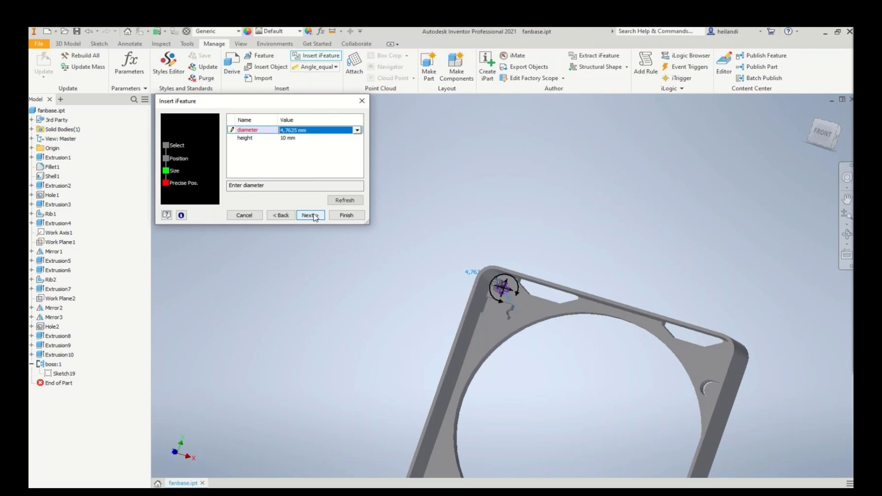
{"action": "left_click", "coordinate": [350, 131]}
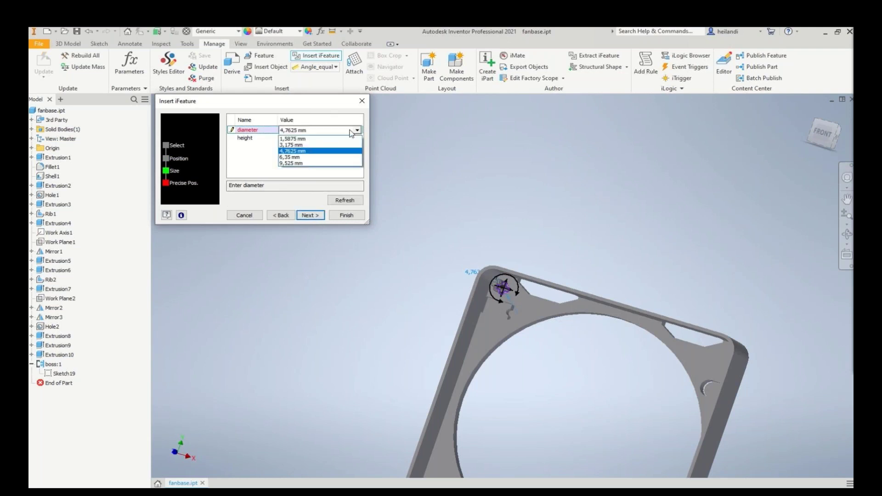
{"action": "left_click", "coordinate": [316, 139]}
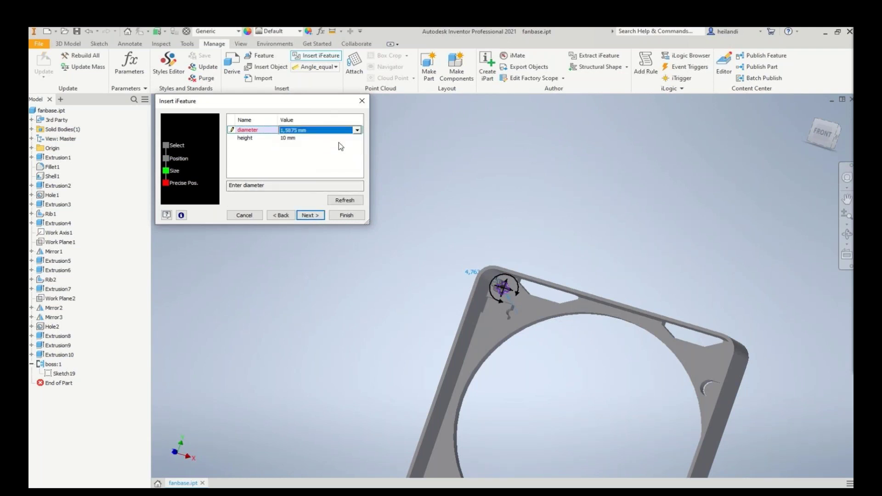
{"action": "left_click", "coordinate": [336, 137]}
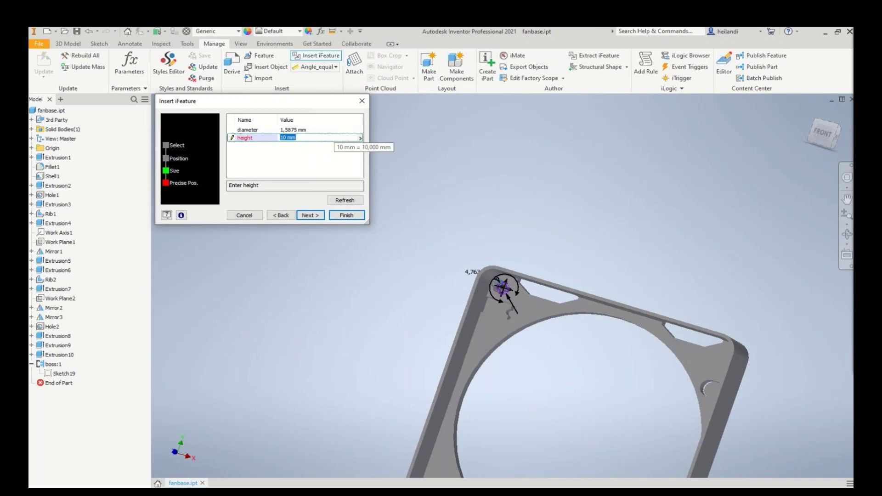
{"action": "type", "text": "24.9"}
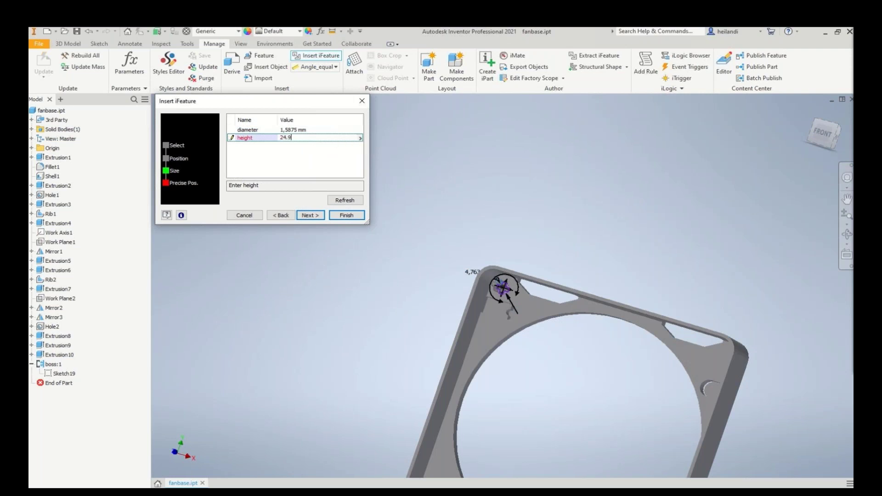
Complete the second locator's insertion with its sketch activated for editing immediately.
{"action": "left_click", "coordinate": [316, 216]}
{"action": "left_click", "coordinate": [283, 131]}
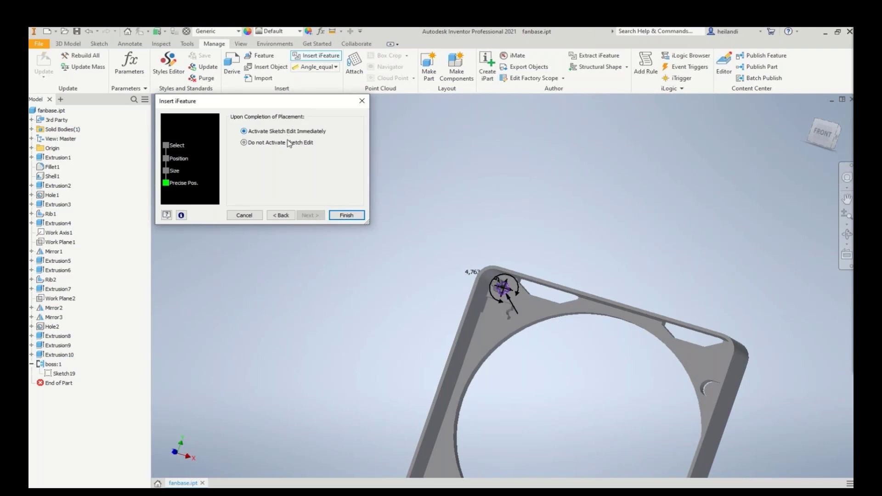
{"action": "left_click", "coordinate": [345, 215]}
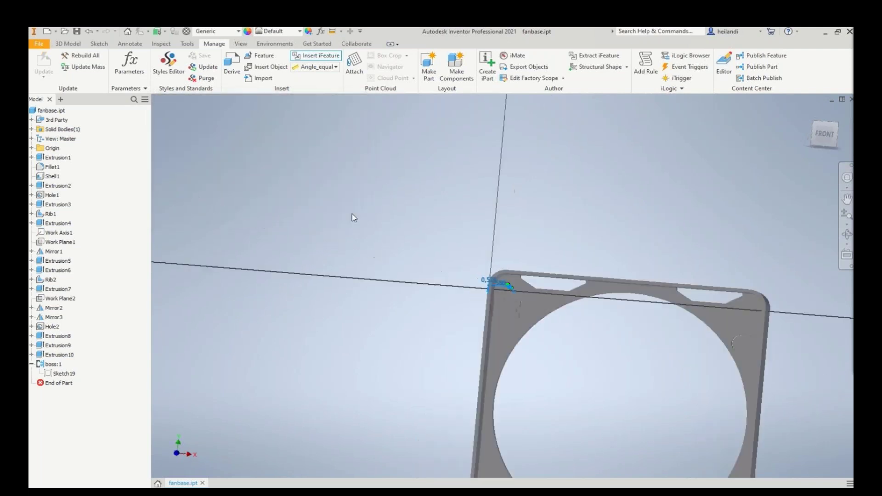
Place a sketch point at the center of the fan base's upper-left corner arc.
{"action": "scroll", "coordinate": [514, 283], "scroll_direction": "down", "scroll_amount": 10}
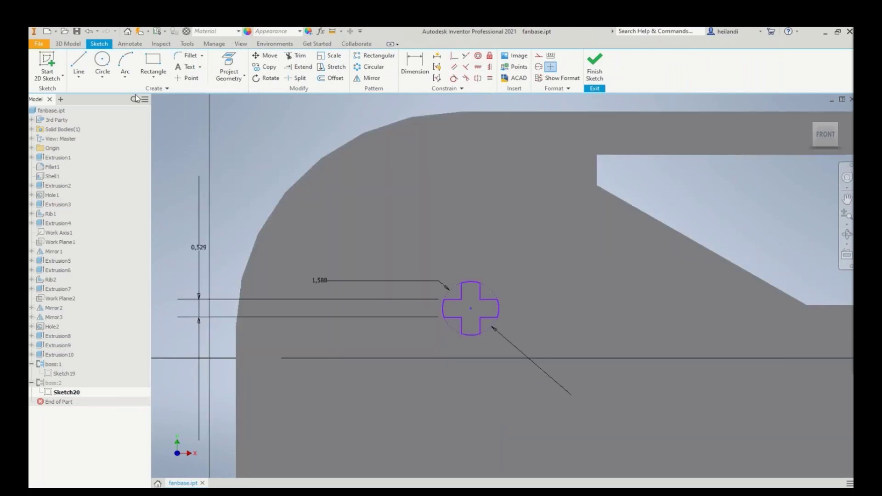
{"action": "left_click", "coordinate": [192, 78]}
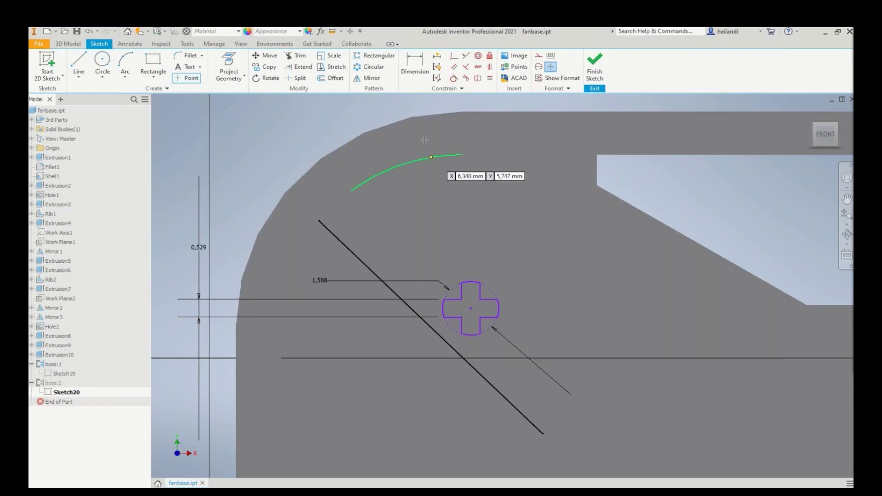
{"action": "left_click", "coordinate": [462, 326]}
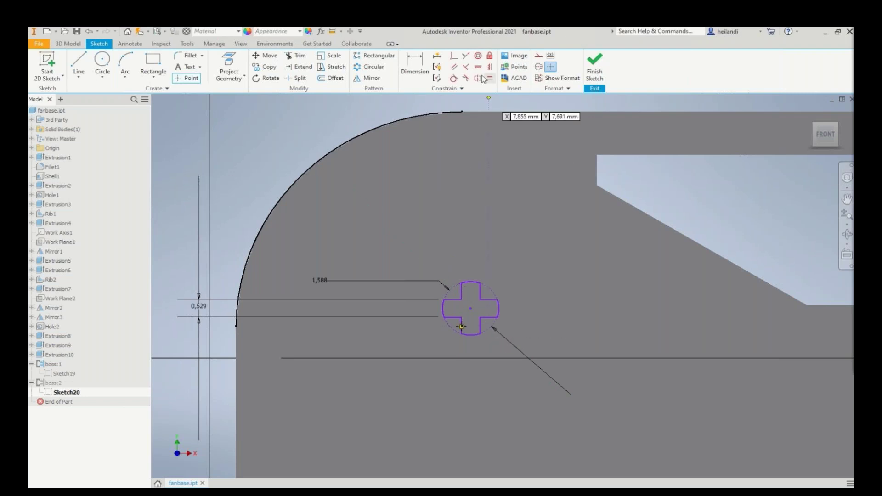
Try to make the second locator sketch's center coincident with the upper-left arc's center point.
{"action": "left_click", "coordinate": [454, 56]}
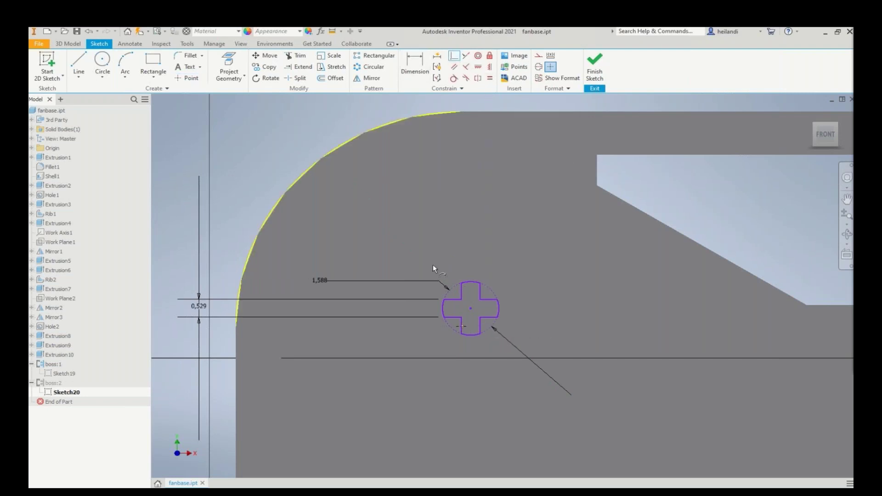
{"action": "left_click", "coordinate": [472, 307]}
{"action": "left_click", "coordinate": [461, 326]}
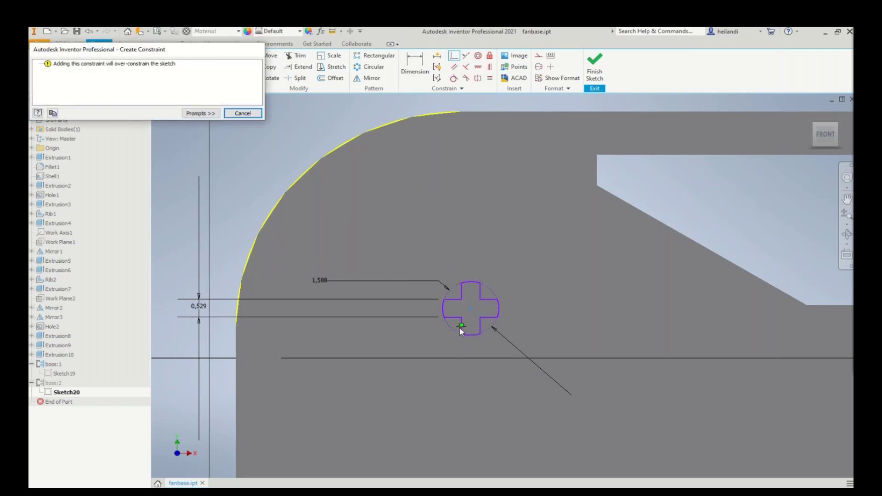
{"action": "left_click", "coordinate": [240, 113]}
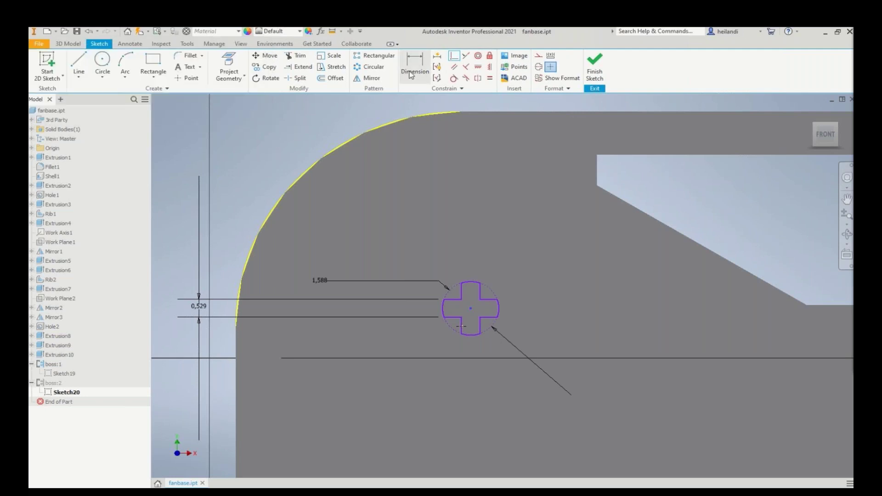
Constrain the upper-left arc's center point coincident with the second locator sketch's center and finish the sketch.
{"action": "left_click", "coordinate": [455, 57]}
{"action": "scroll", "coordinate": [459, 332], "scroll_direction": "down", "scroll_amount": 5}
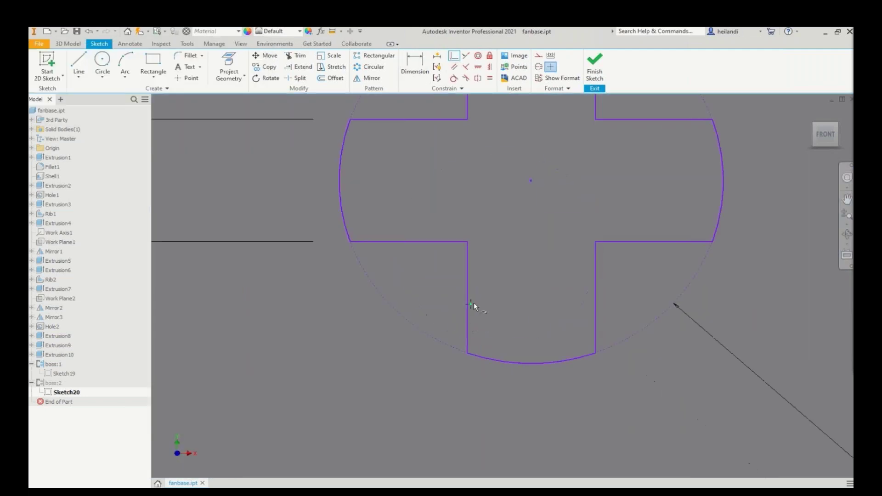
{"action": "left_click", "coordinate": [474, 304]}
{"action": "left_click", "coordinate": [531, 179]}
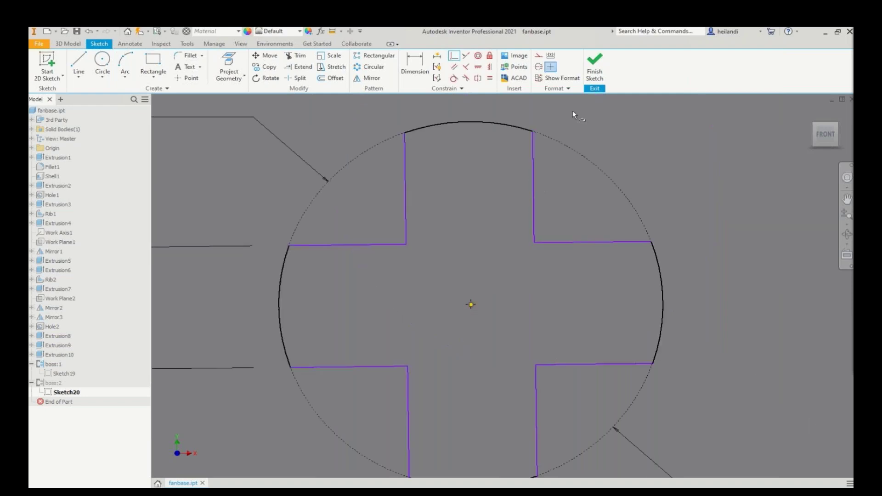
{"action": "left_click", "coordinate": [598, 65]}
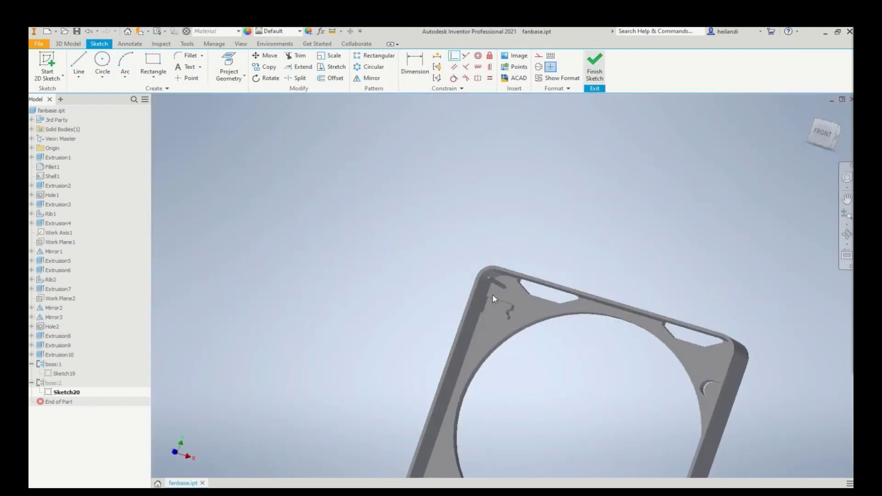
Insert the locator.ide iFeature on the fan base's inner face and position it near the upper-right corner.
{"action": "scroll", "coordinate": [545, 287], "scroll_direction": "down", "scroll_amount": 7}
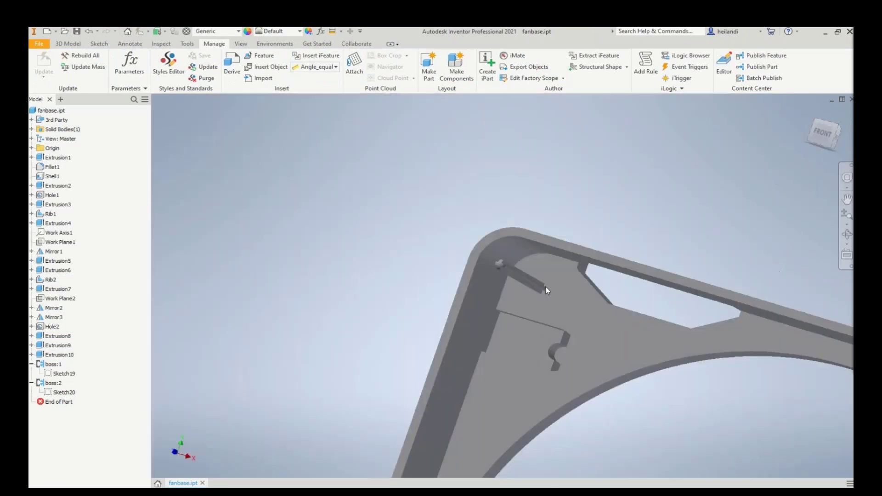
{"action": "middle_click_drag", "start_coordinate": [709, 396], "coordinate": [536, 278]}
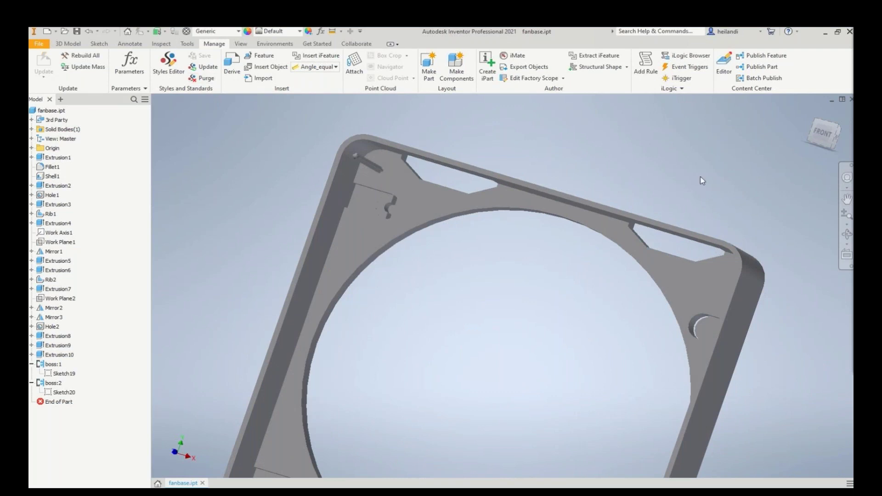
{"action": "left_click", "coordinate": [848, 234]}
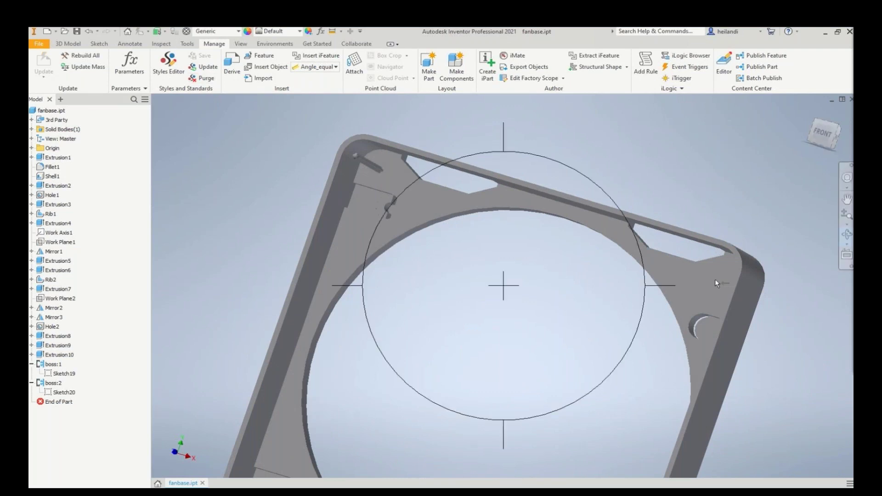
{"action": "key", "text": "Escape"}
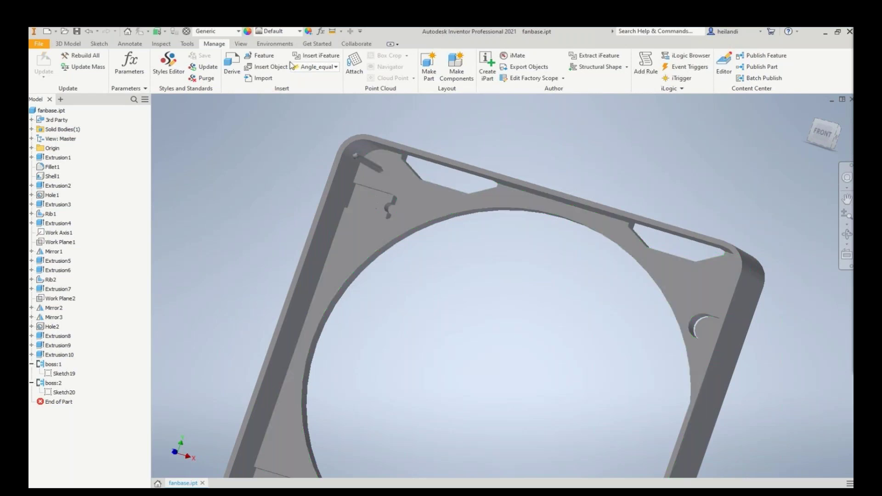
{"action": "left_click", "coordinate": [328, 59]}
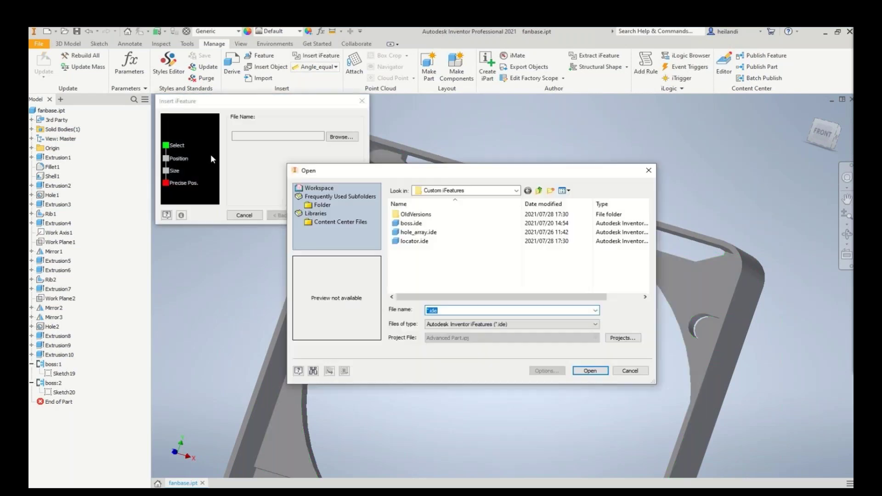
{"action": "double_click", "coordinate": [414, 241]}
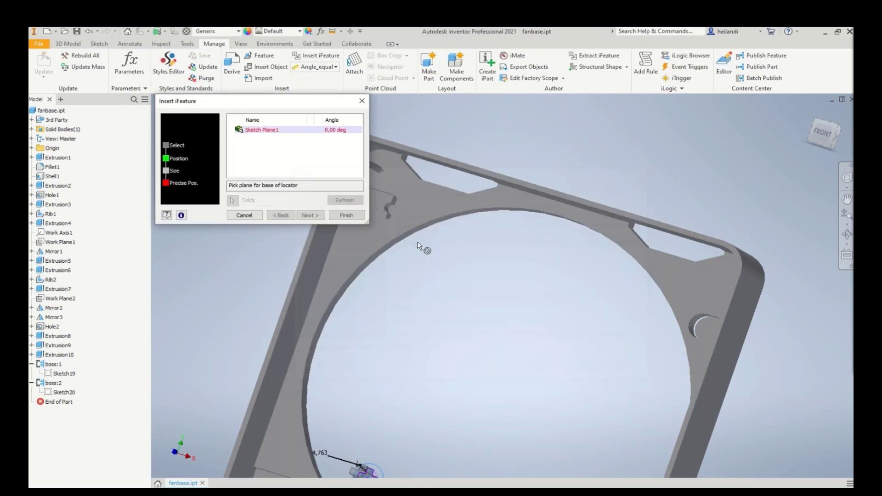
{"action": "left_click", "coordinate": [288, 131]}
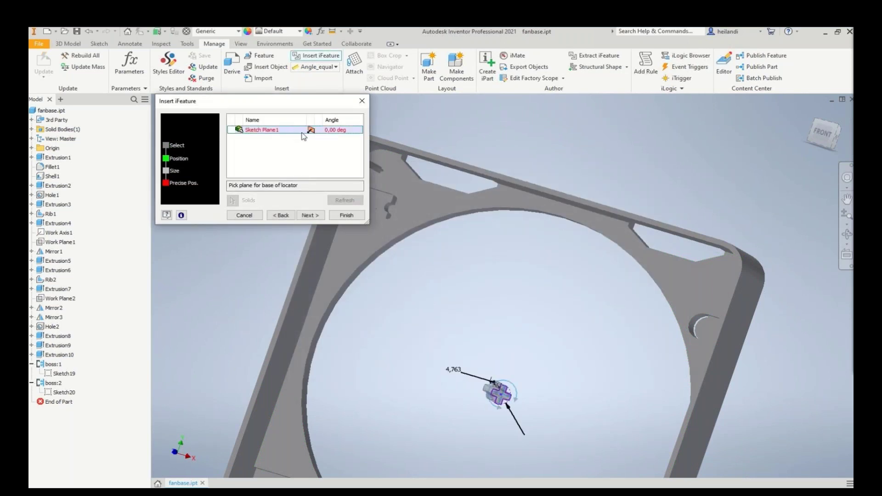
{"action": "left_click", "coordinate": [685, 277]}
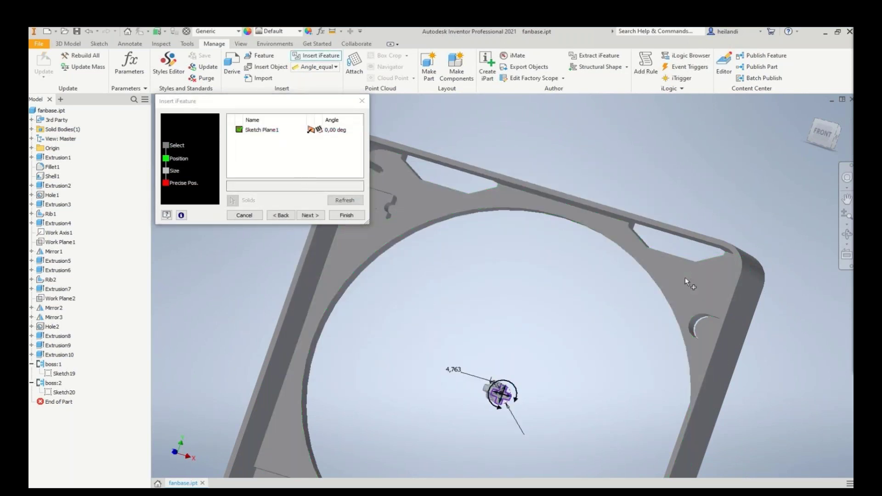
{"action": "mouse_move", "coordinate": [506, 399]}
{"action": "left_mouse_down"}
{"action": "mouse_move", "coordinate": [585, 370]}
{"action": "mouse_move", "coordinate": [708, 284]}
{"action": "left_mouse_up"}
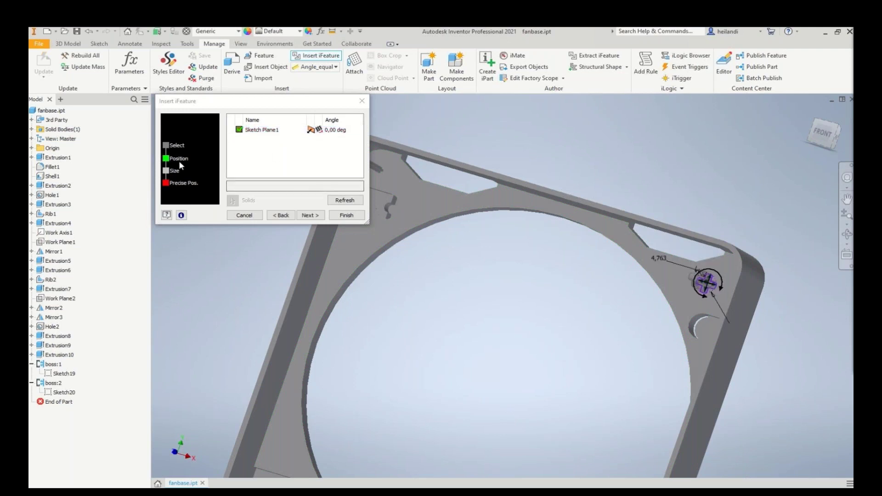
Choose a diameter of 6,35 mm for the third locator.
{"action": "left_click", "coordinate": [304, 215]}
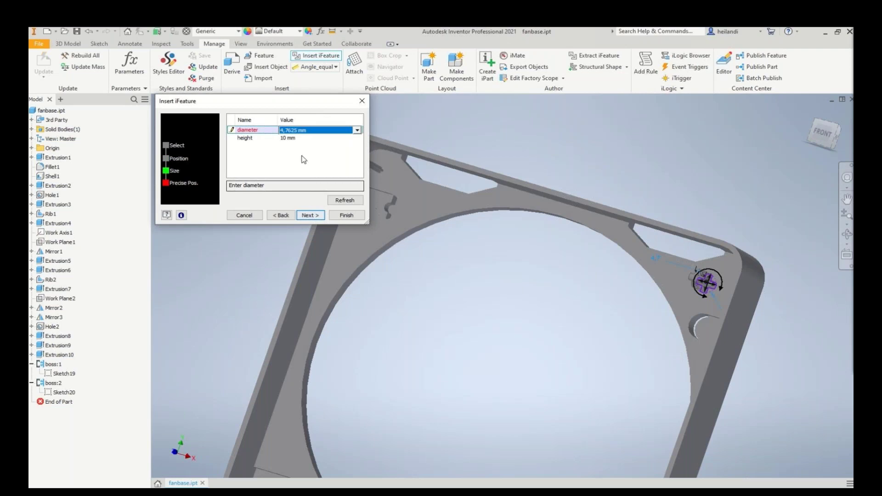
{"action": "left_click", "coordinate": [345, 132]}
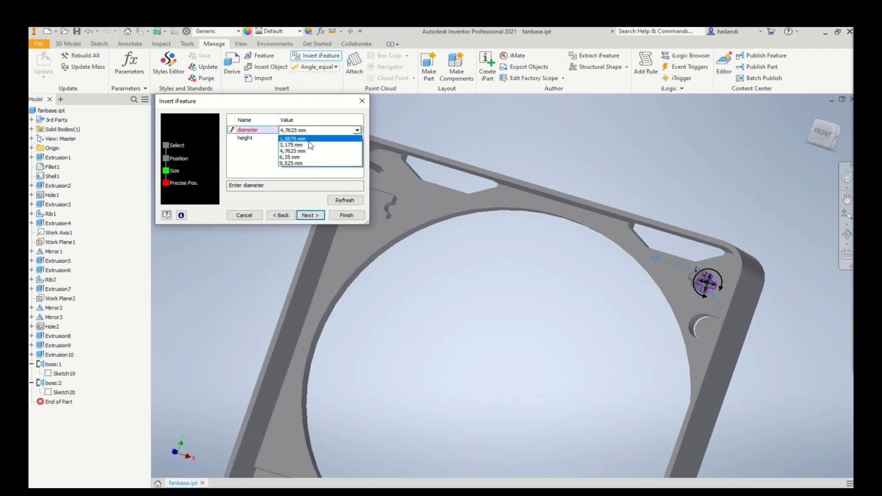
{"action": "left_click", "coordinate": [287, 157]}
{"action": "left_click", "coordinate": [362, 138]}
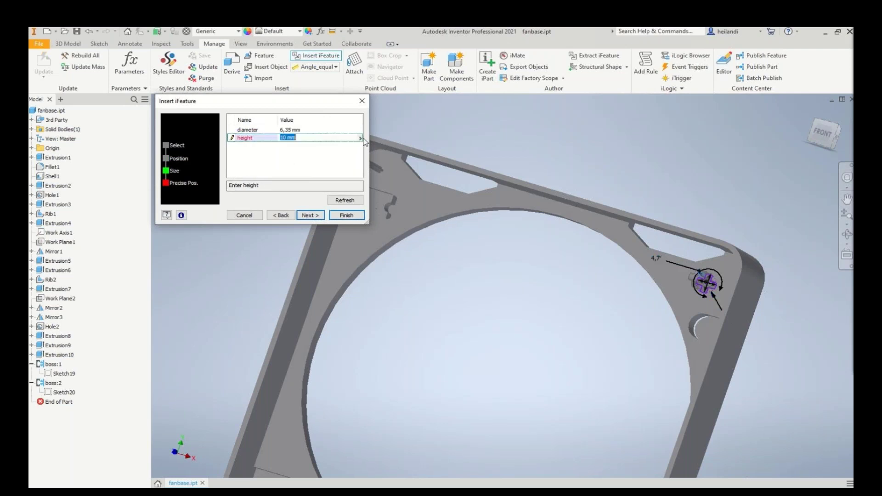
Complete the third locator's insertion with its sketch activated for editing immediately.
{"action": "left_click", "coordinate": [309, 216]}
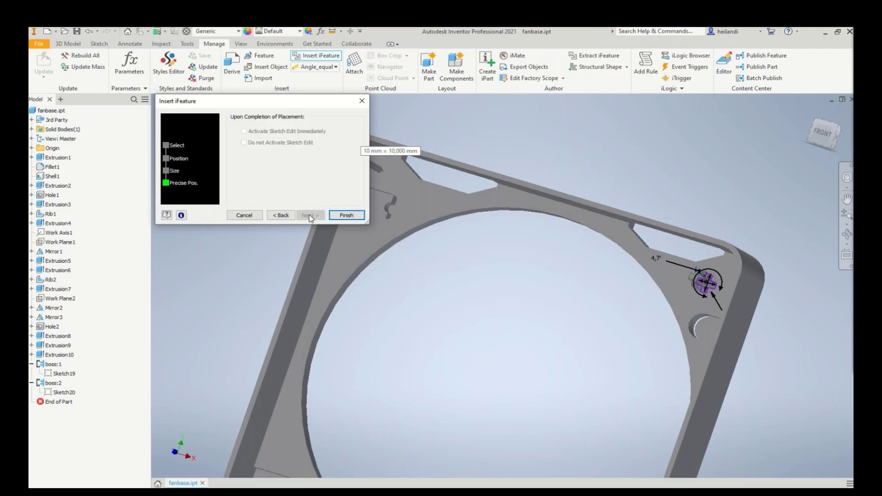
{"action": "left_click", "coordinate": [273, 133]}
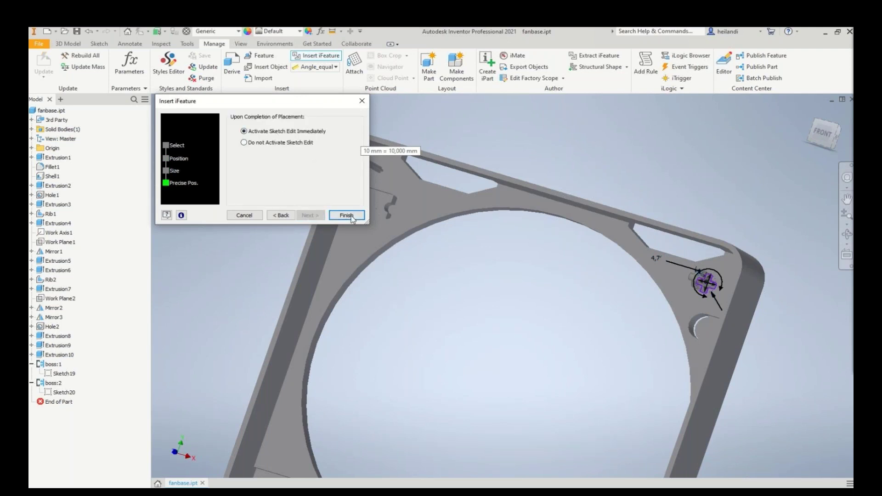
{"action": "left_click", "coordinate": [346, 215]}
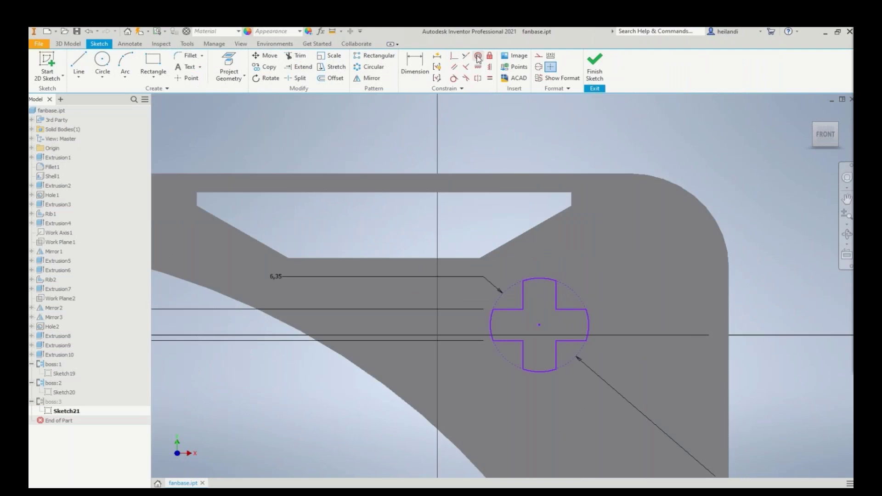
Place a sketch point at the upper-right corner arc's center, constrain the third locator's center coincident with it, and finish the sketch.
{"action": "left_click", "coordinate": [186, 77]}
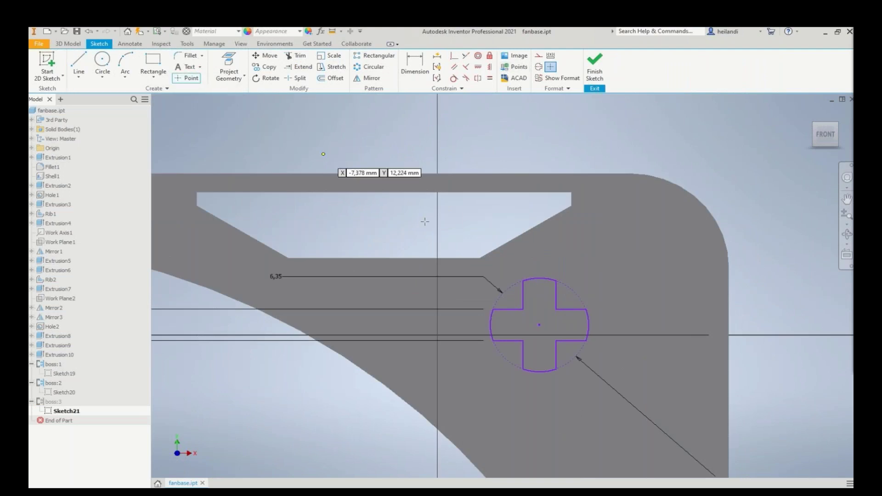
{"action": "left_click", "coordinate": [631, 267]}
{"action": "left_click", "coordinate": [454, 56]}
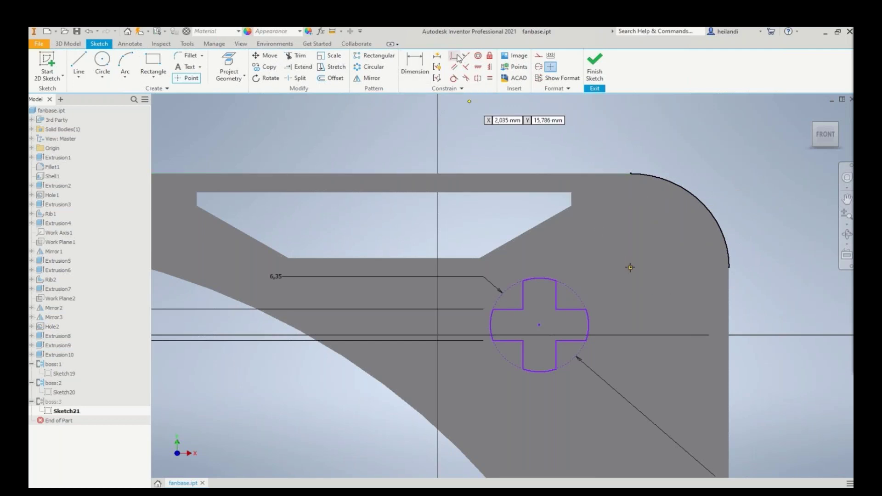
{"action": "left_click", "coordinate": [540, 325]}
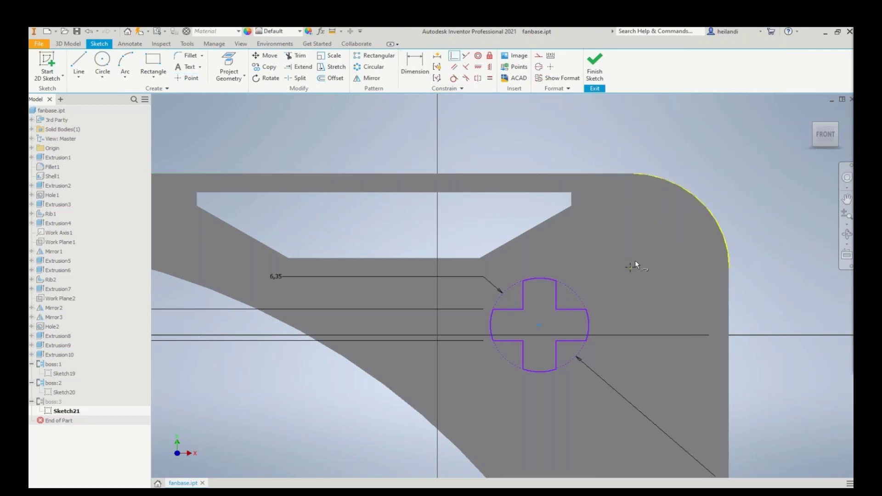
{"action": "left_click", "coordinate": [631, 266]}
{"action": "left_click", "coordinate": [594, 67]}
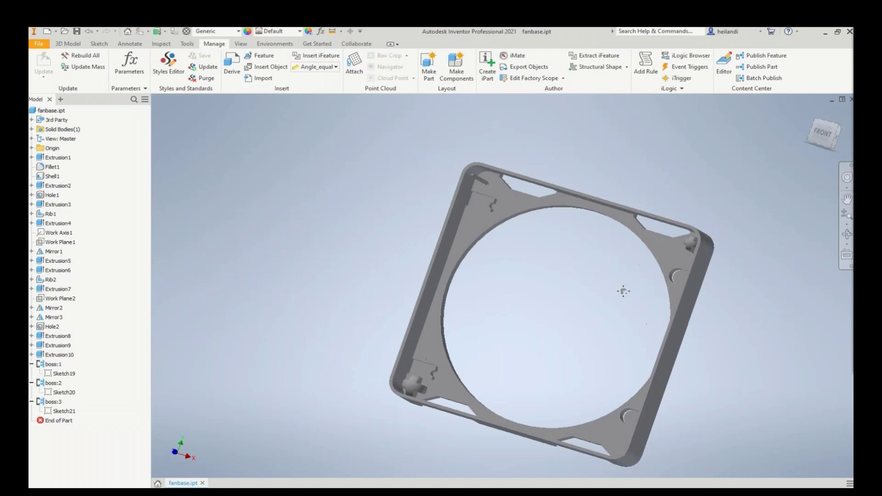
Examine the inserted locators at the fan base's corners from several angles, comparing their sizes and positions.
{"action": "middle_click_drag", "start_coordinate": [623, 291], "coordinate": [621, 279]}
{"action": "scroll", "coordinate": [618, 383], "scroll_direction": "down", "scroll_amount": 5}
{"action": "scroll", "coordinate": [619, 380], "scroll_direction": "up", "scroll_amount": 4}
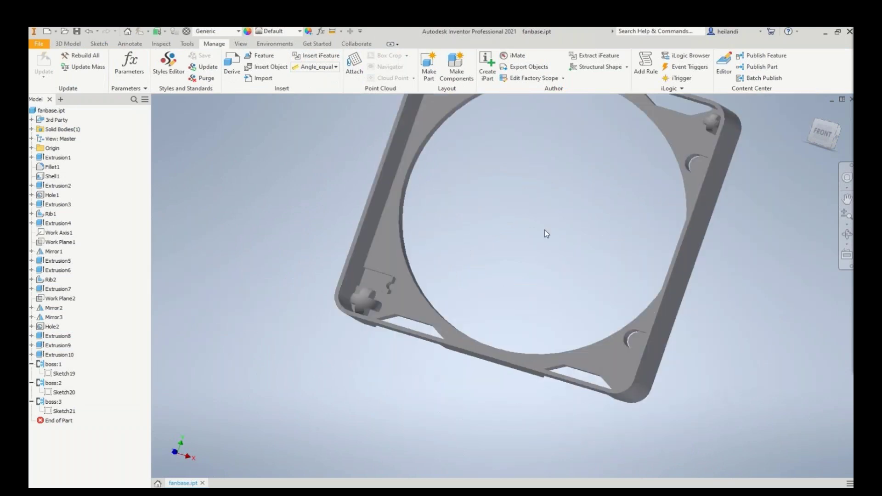
{"action": "scroll", "coordinate": [544, 230], "scroll_direction": "down", "scroll_amount": 5}
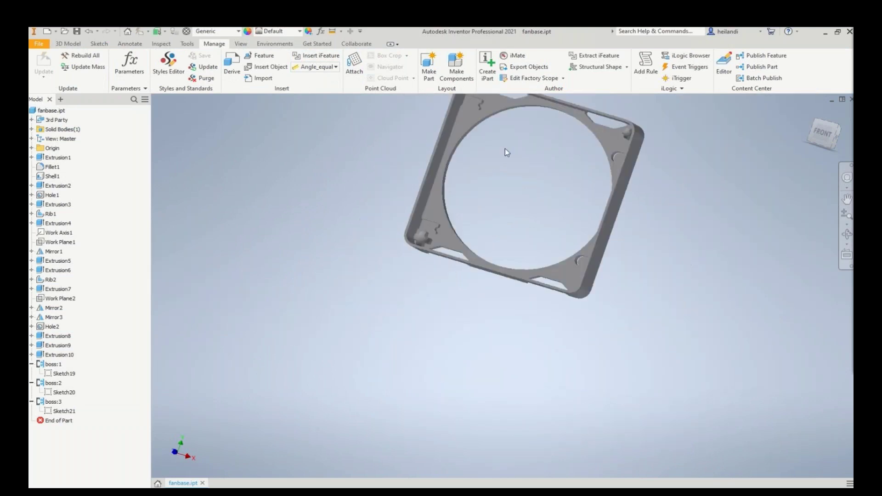
{"action": "left_click", "coordinate": [847, 234]}
{"action": "scroll", "coordinate": [467, 323], "scroll_direction": "down", "scroll_amount": 8}
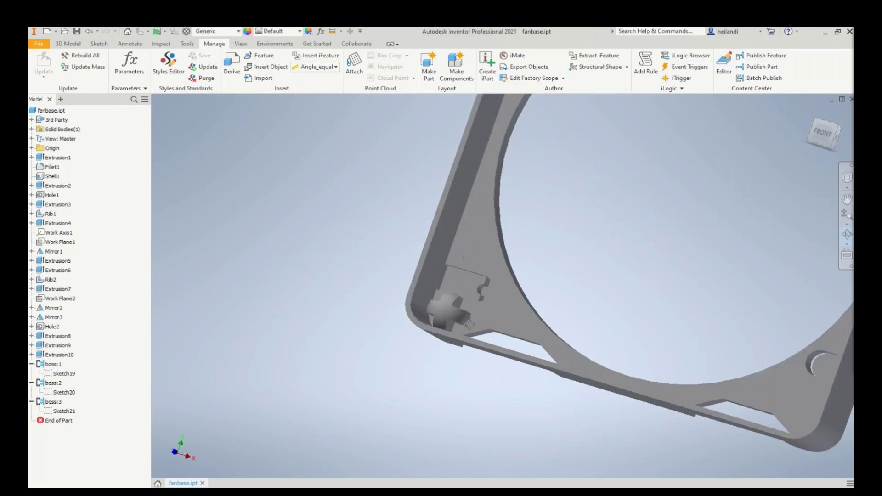
{"action": "left_click_drag", "start_coordinate": [572, 320], "coordinate": [598, 390]}
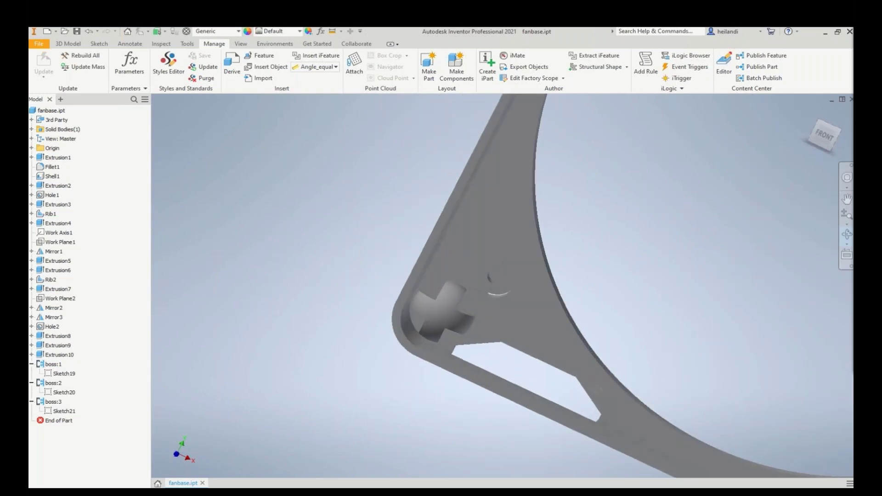
{"action": "scroll", "coordinate": [572, 310], "scroll_direction": "down", "scroll_amount": 5}
{"action": "middle_click_drag", "start_coordinate": [606, 202], "coordinate": [510, 267]}
{"action": "scroll", "coordinate": [509, 268], "scroll_direction": "up", "scroll_amount": 2}
{"action": "scroll", "coordinate": [504, 260], "scroll_direction": "up", "scroll_amount": 6}
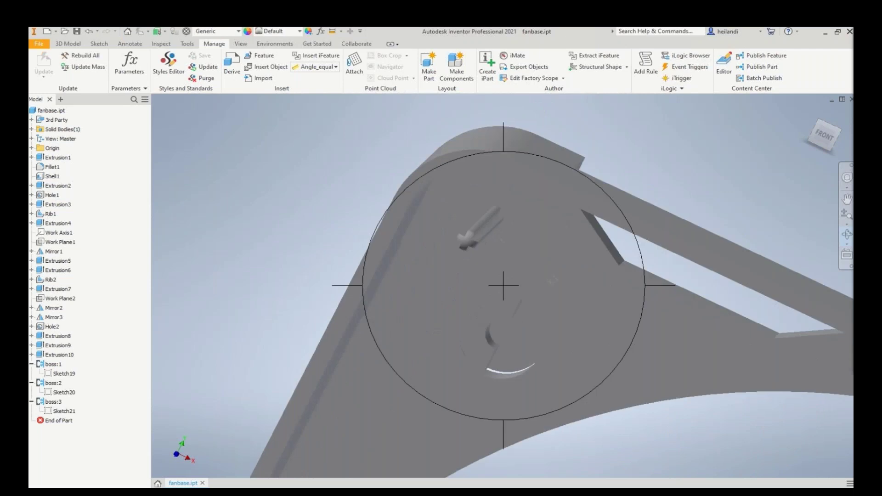
{"action": "left_click_drag", "start_coordinate": [582, 318], "coordinate": [590, 274]}
{"action": "scroll", "coordinate": [589, 274], "scroll_direction": "down", "scroll_amount": 5}
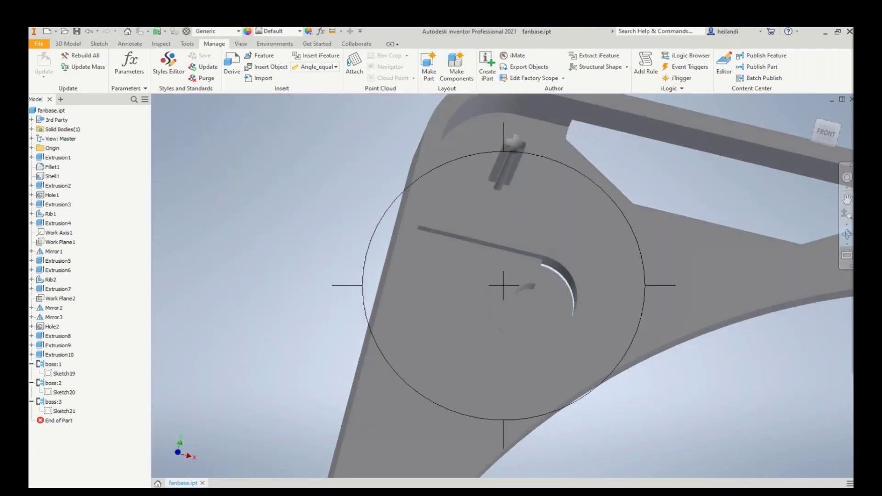
{"action": "scroll", "coordinate": [634, 338], "scroll_direction": "down", "scroll_amount": 2}
{"action": "middle_click_drag", "start_coordinate": [634, 338], "coordinate": [522, 269]}
Close fanbase.ipt without saving the changes.
{"action": "left_click", "coordinate": [851, 99]}
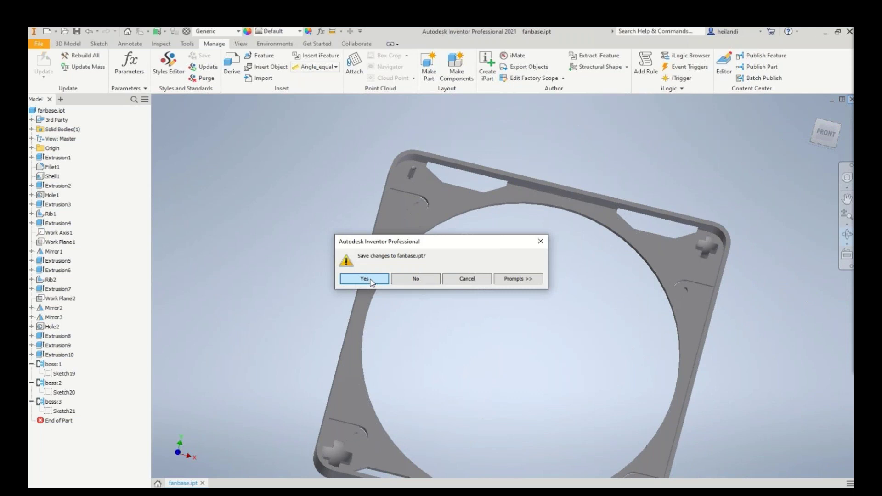
{"action": "left_click", "coordinate": [416, 280]}
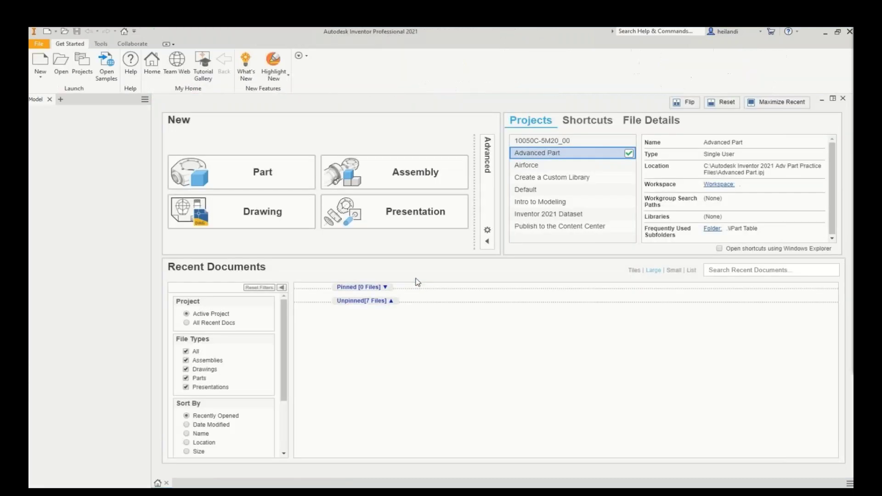